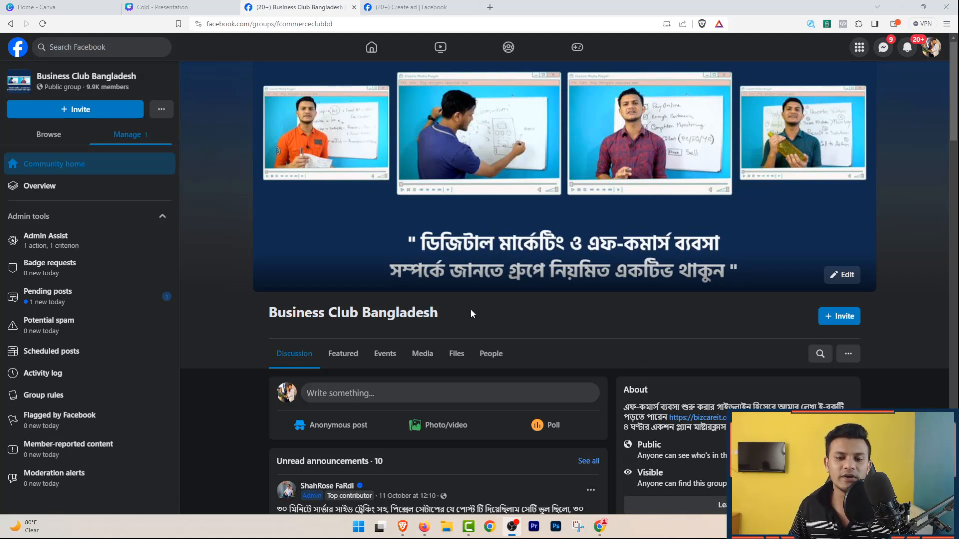
# Look through the Business Club Bangladesh group's header and the posts in its discussion feed
pyautogui.moveTo(445, 313); pyautogui.dragTo(270, 320)
pyautogui.click(576, 320)
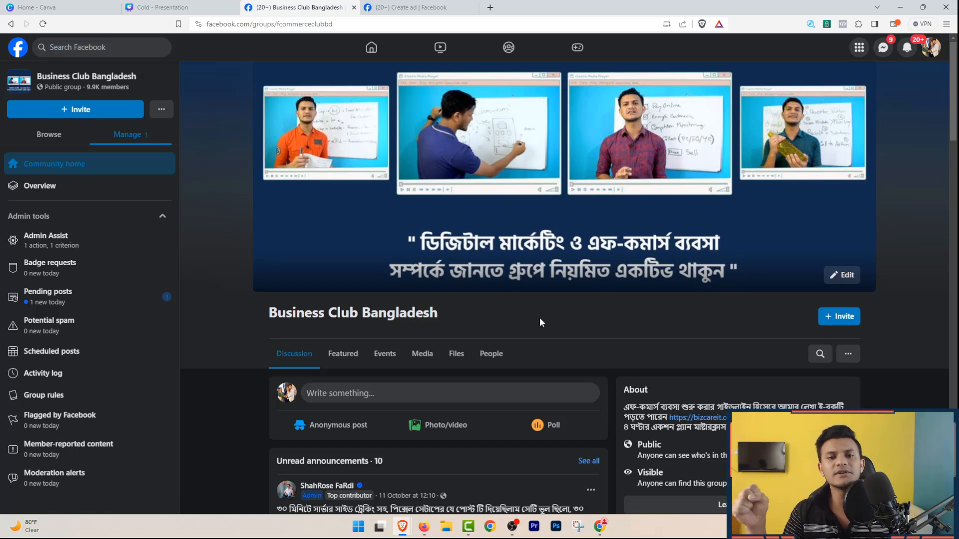
pyautogui.scroll(-10, 540, 317)
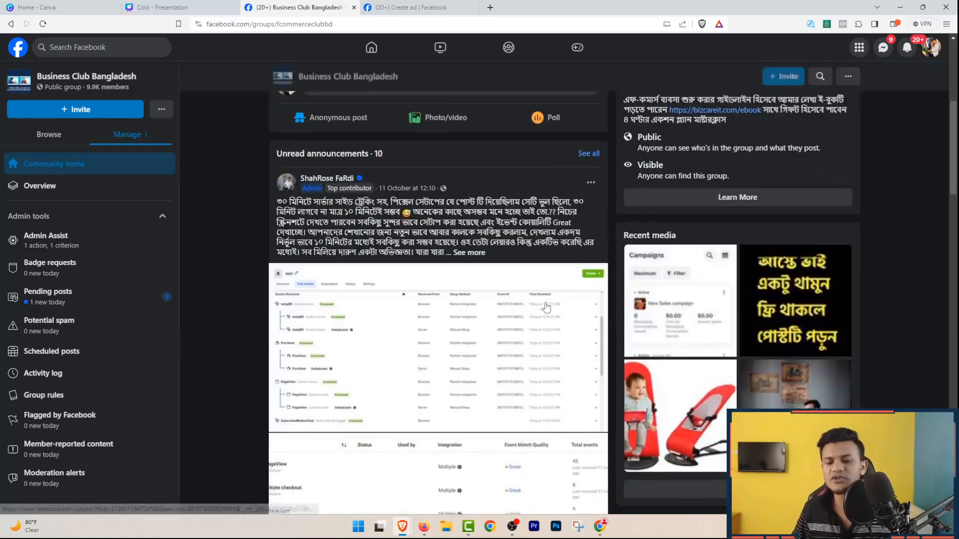
pyautogui.scroll(-10, 568, 361)
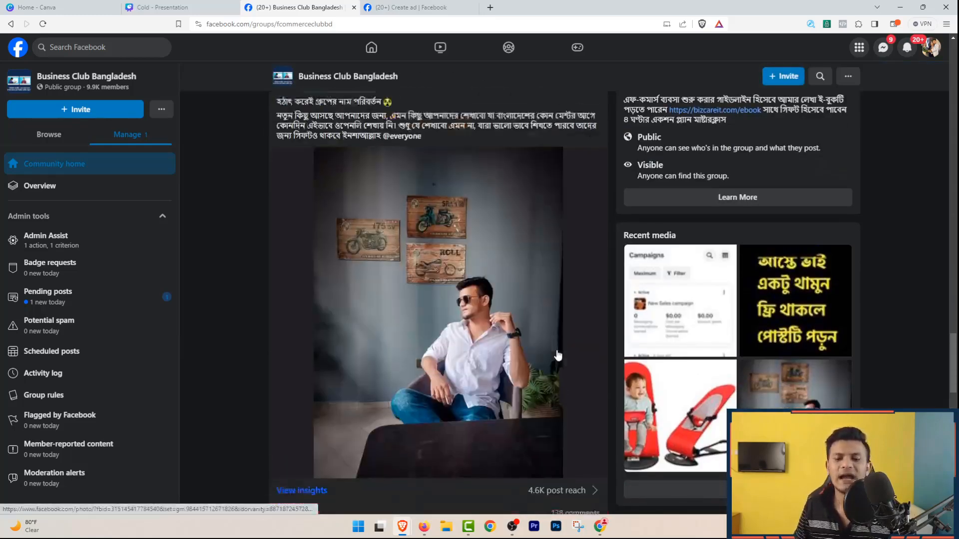
pyautogui.scroll(-10, 558, 357)
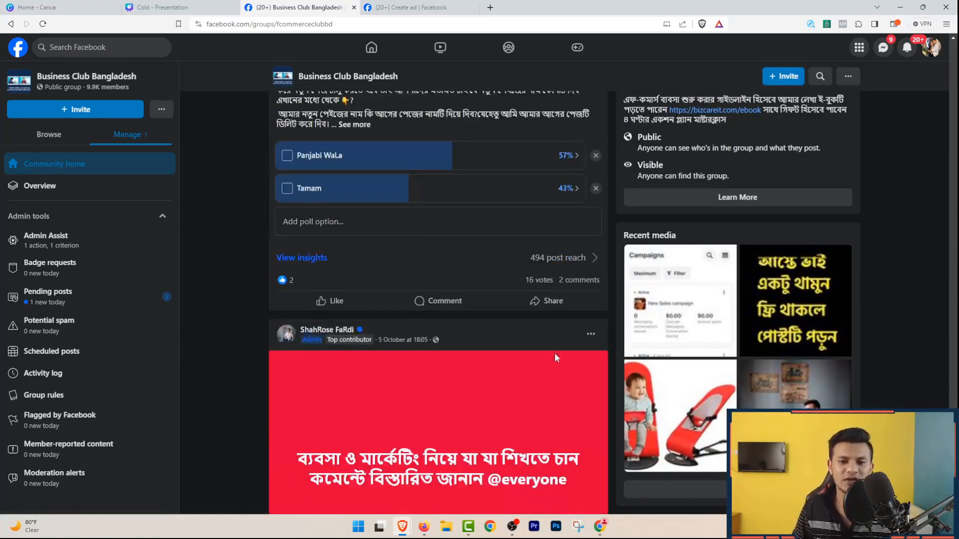
pyautogui.scroll(10, 555, 353)
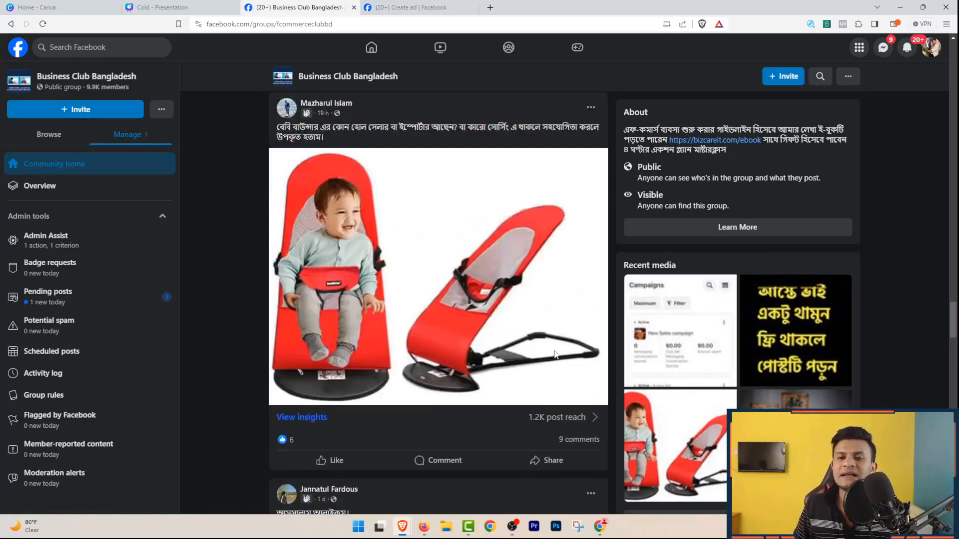
pyautogui.scroll(-10, 554, 355)
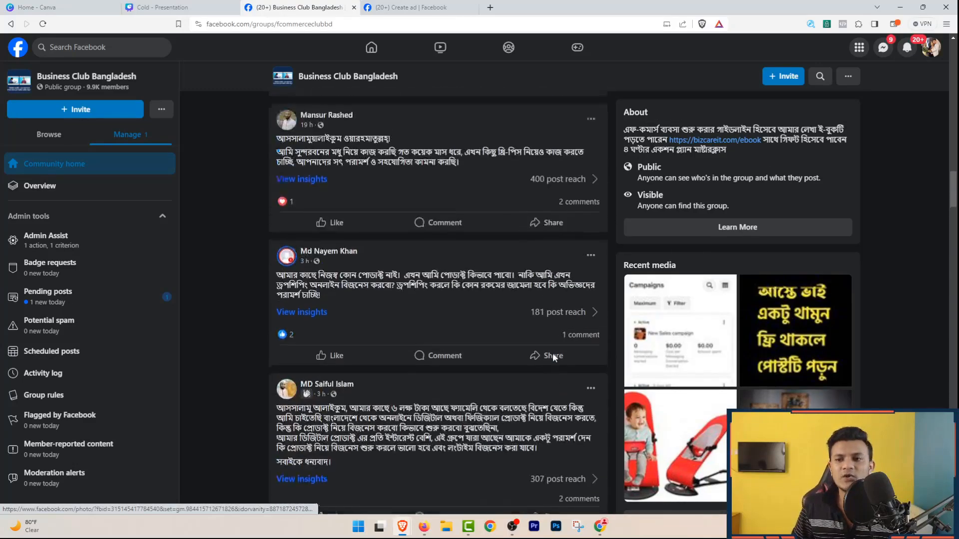
pyautogui.scroll(15, 553, 355)
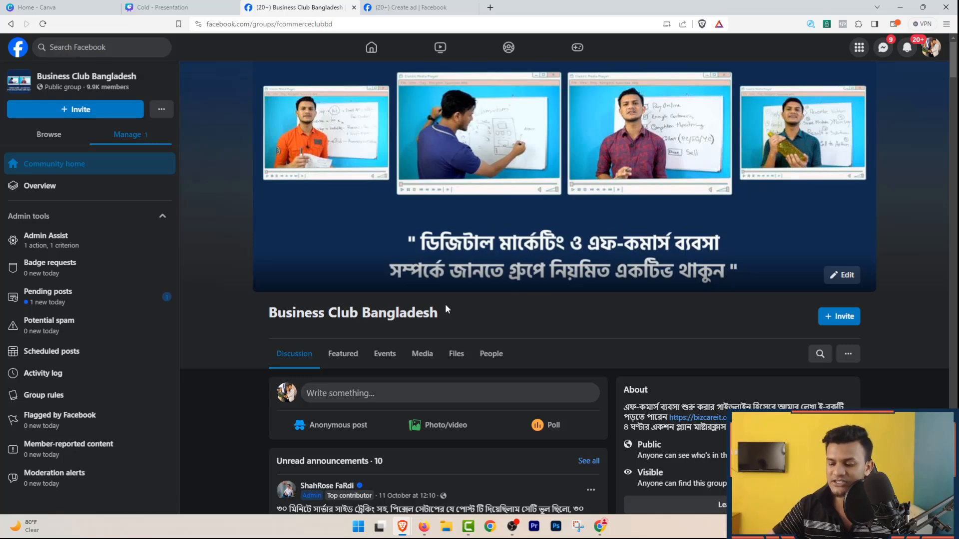
pyautogui.click(435, 396)
pyautogui.click(583, 147)
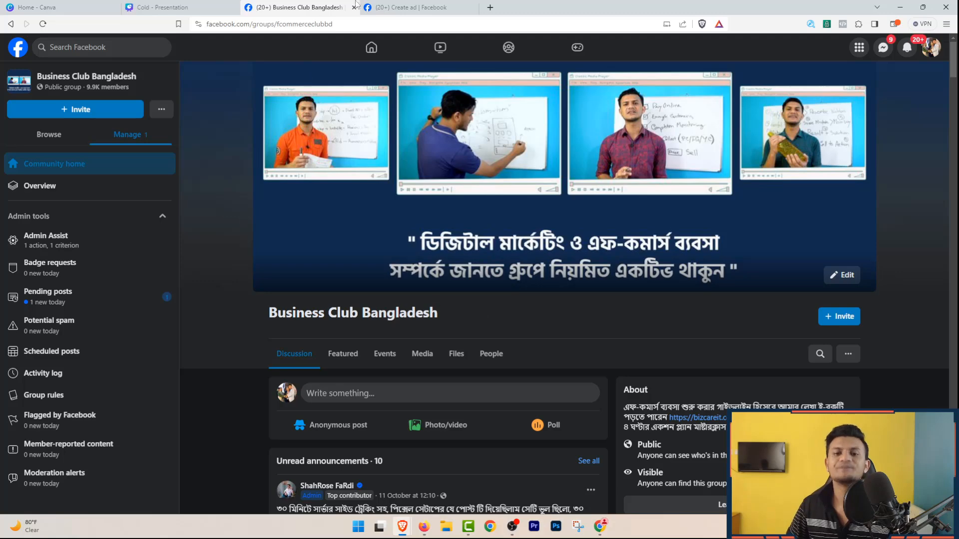
# Switch to the open ad creation page and go back from it to the managed Facebook page
pyautogui.click(409, 7)
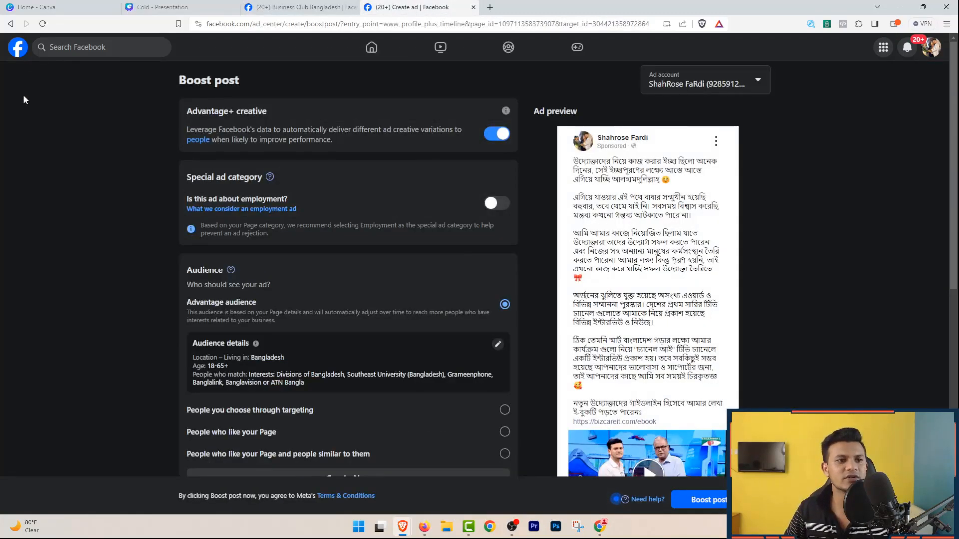
pyautogui.click(11, 24)
pyautogui.click(528, 81)
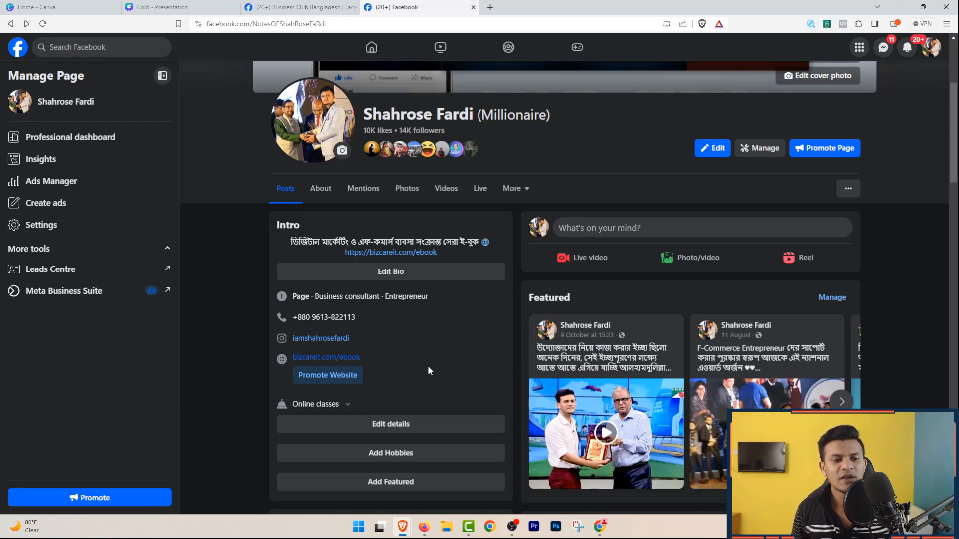
# Find the page's video post of 9 October and open its Boost post form
pyautogui.scroll(3, 506, 247)
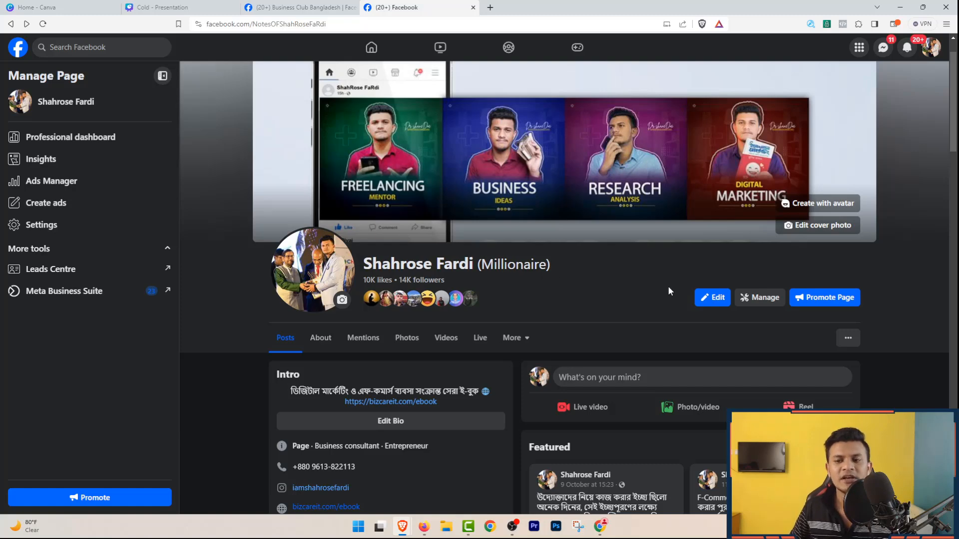
pyautogui.scroll(-5, 668, 291)
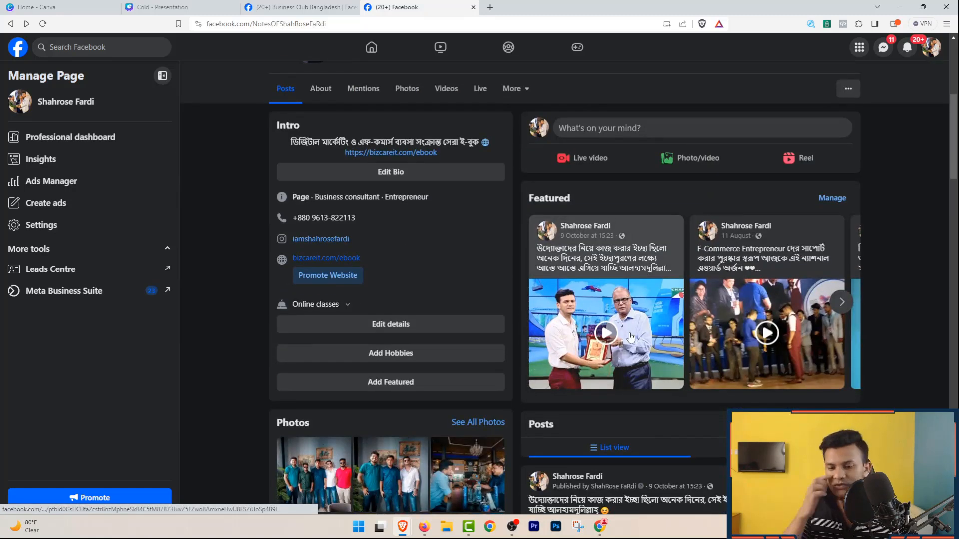
pyautogui.scroll(-8, 631, 338)
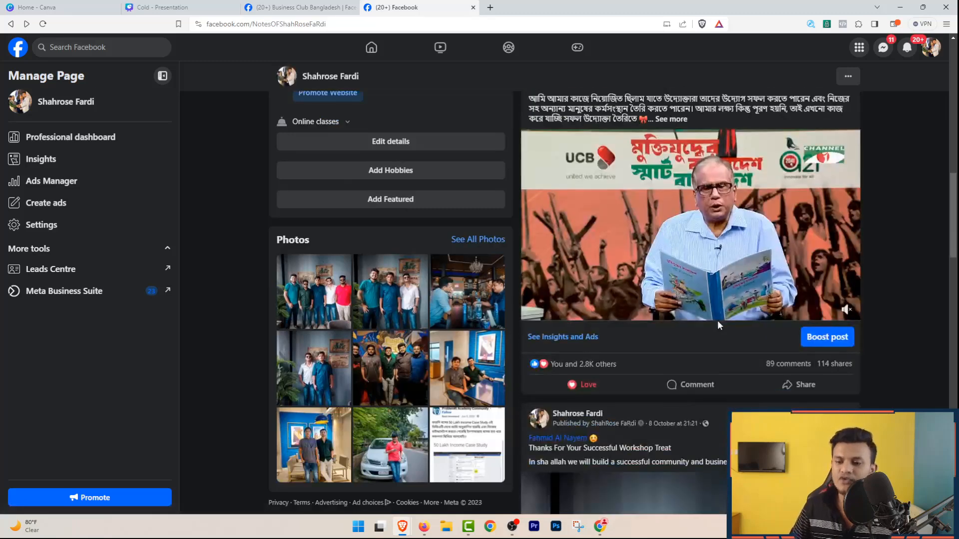
pyautogui.scroll(2, 732, 320)
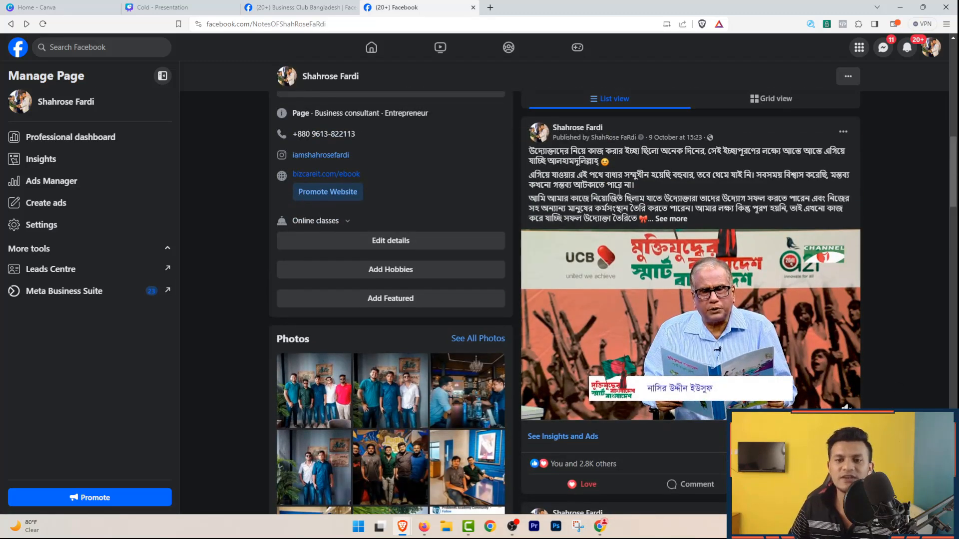
pyautogui.scroll(-1, 624, 204)
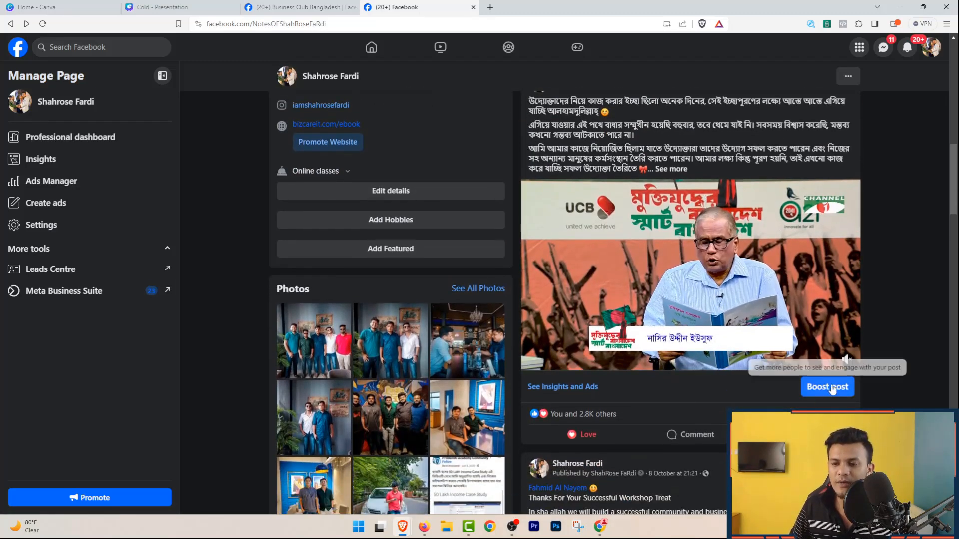
pyautogui.click(827, 387)
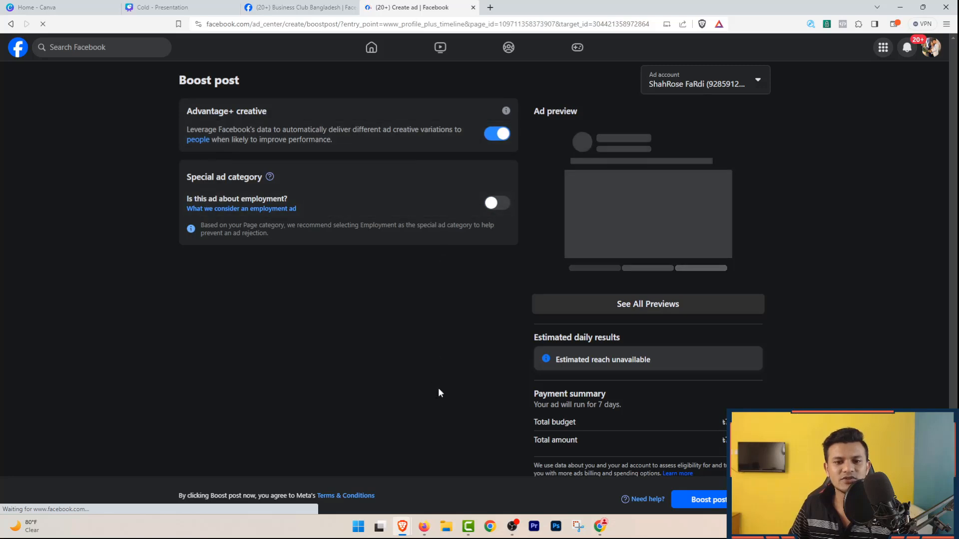
# Inspect the Advantage+ creative setting, declare the ad as employment-related to see the special ad categories, and withdraw the declaration
pyautogui.moveTo(188, 112); pyautogui.dragTo(271, 114)
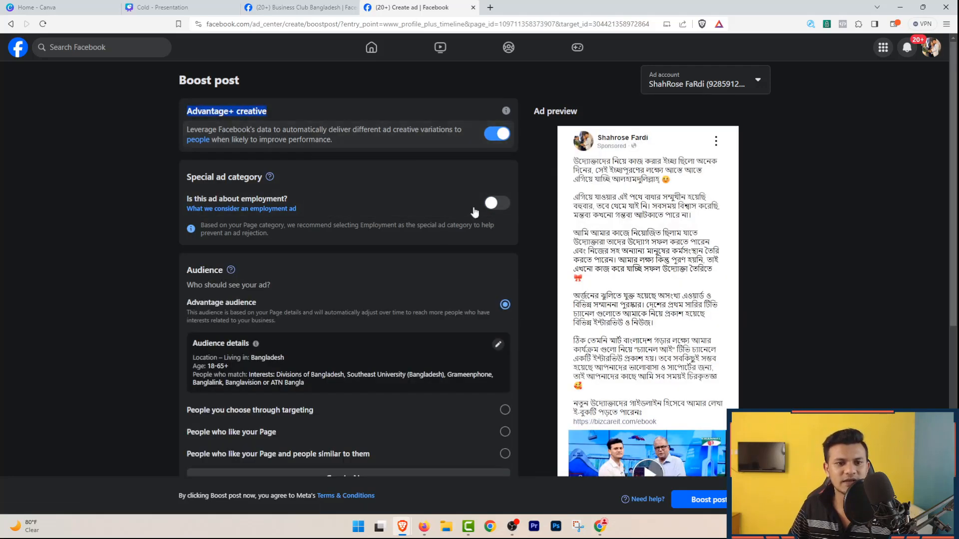
pyautogui.click(501, 142)
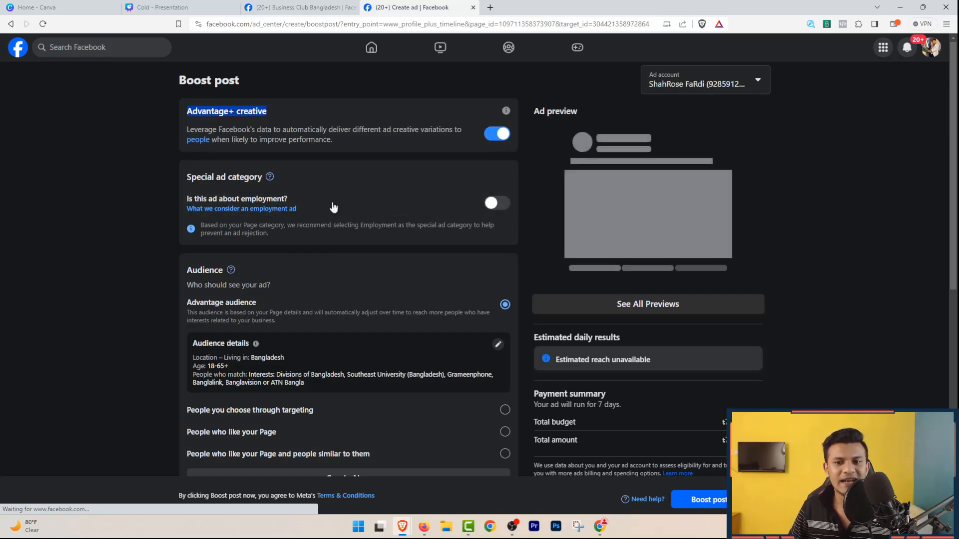
pyautogui.click(493, 203)
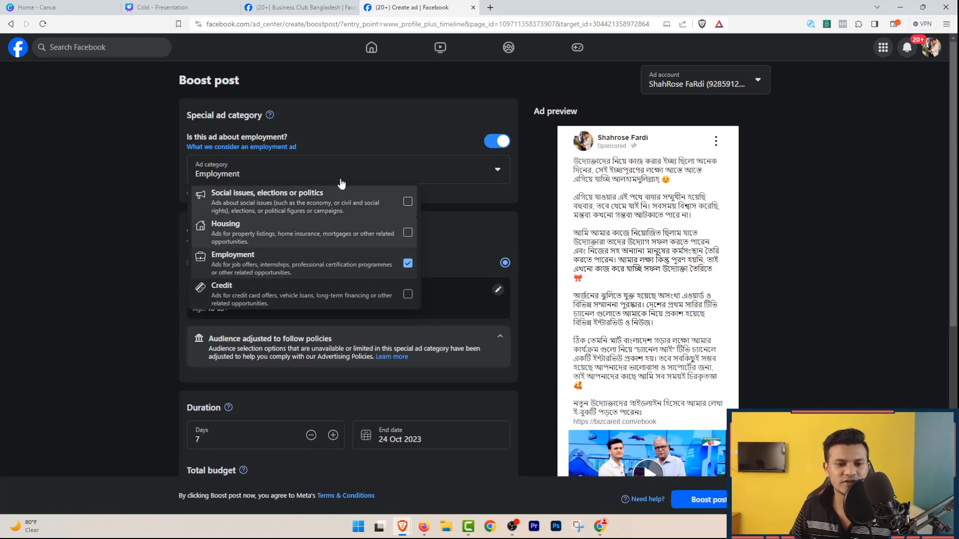
pyautogui.click(495, 142)
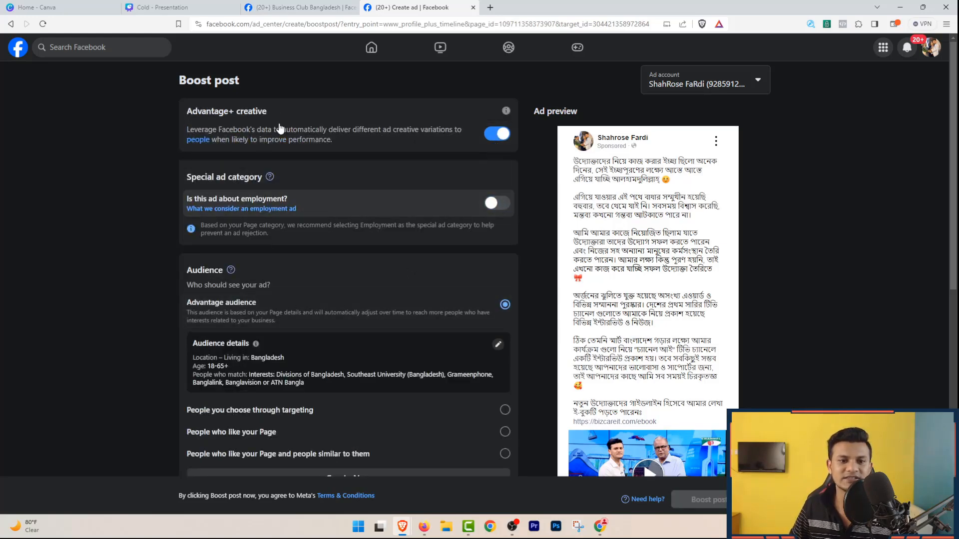
# Review the gender, age, location and detailed targeting options of the Advantage audience and close the editor without saving
pyautogui.scroll(-3, 491, 222)
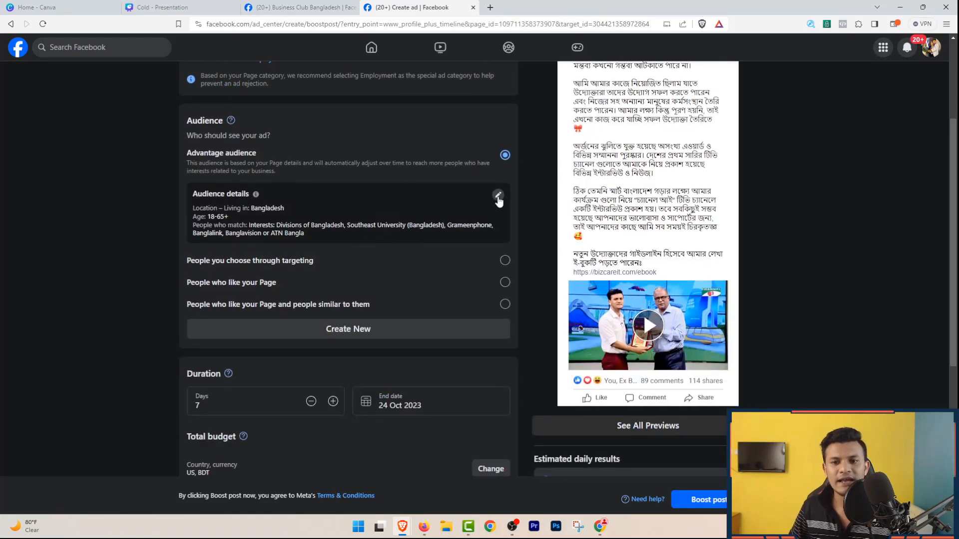
pyautogui.click(498, 198)
pyautogui.scroll(-2, 442, 286)
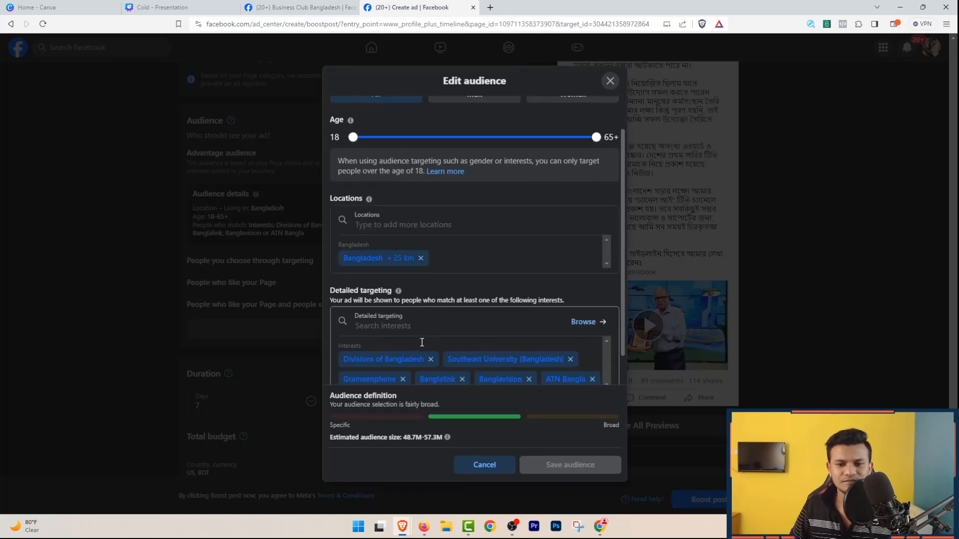
pyautogui.scroll(1, 421, 343)
pyautogui.click(610, 81)
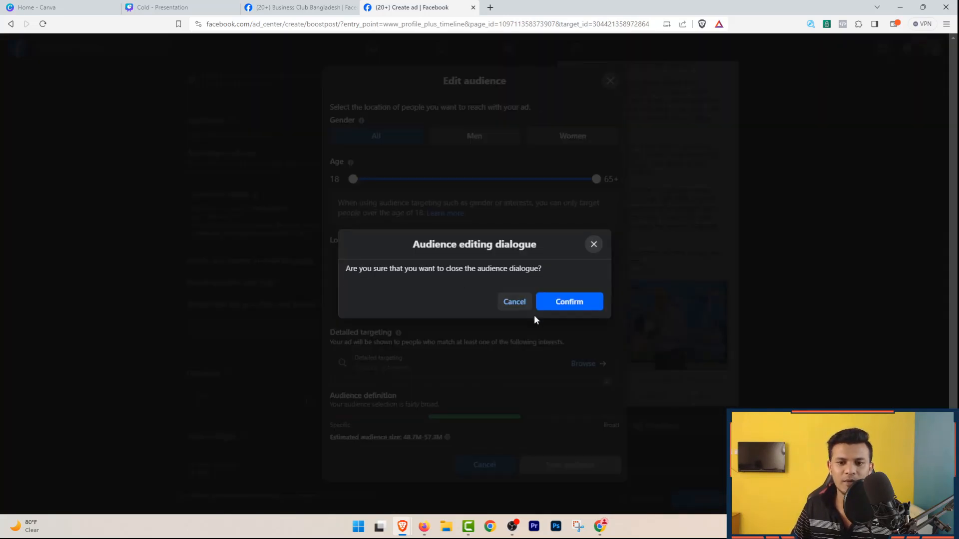
pyautogui.click(553, 302)
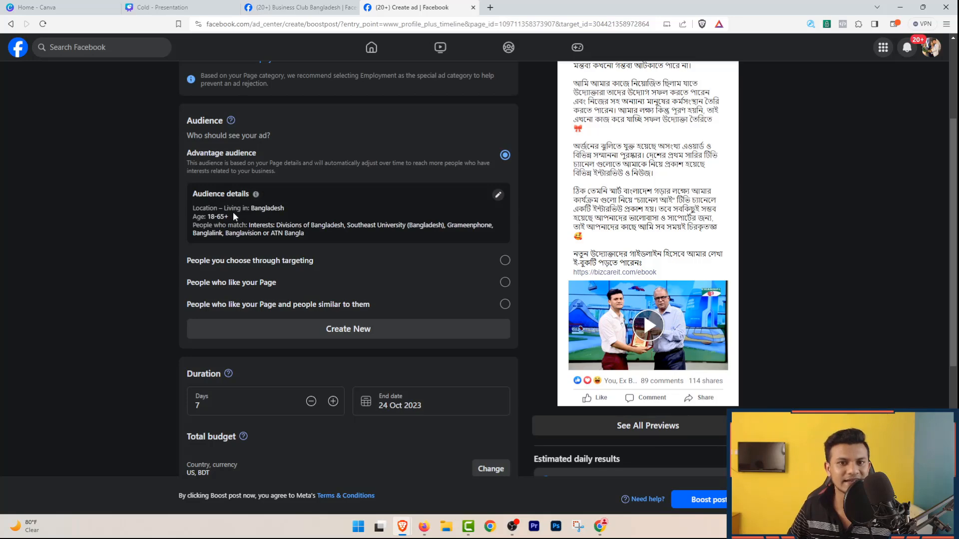
# Examine the boost's duration in days and its total budget setting
pyautogui.scroll(-3, 328, 223)
pyautogui.click(238, 262)
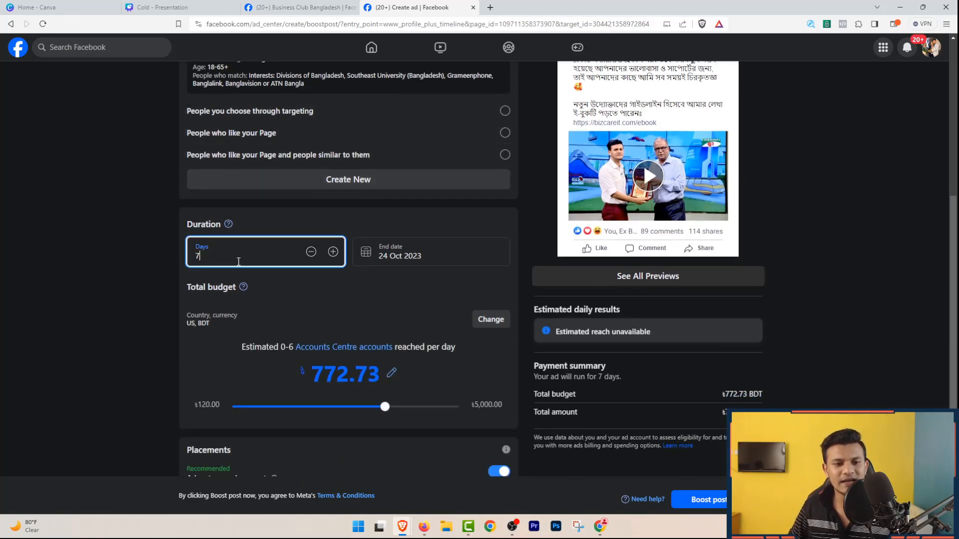
pyautogui.click(386, 407)
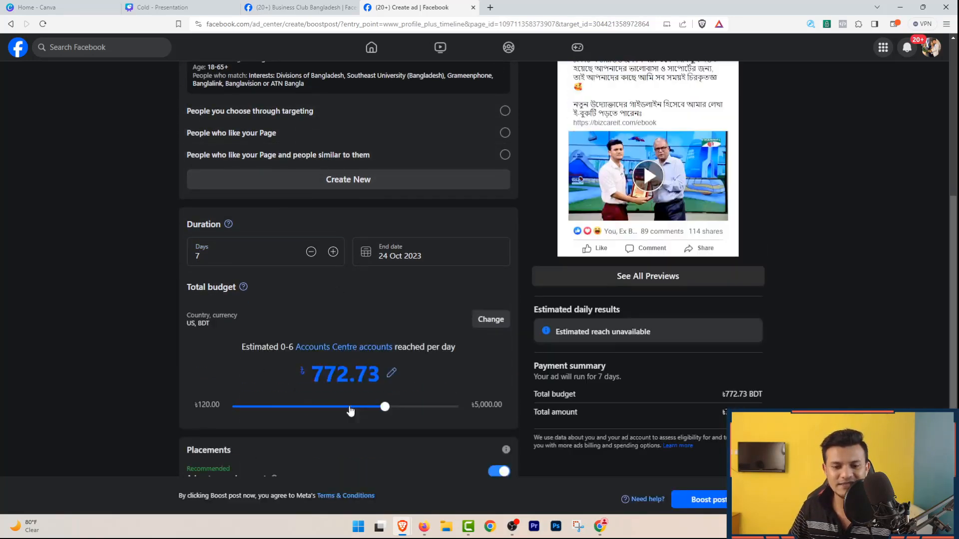
# Try manual placements by toggling Instagram and Messenger, and switch Advantage+ placements back on
pyautogui.scroll(-3, 147, 355)
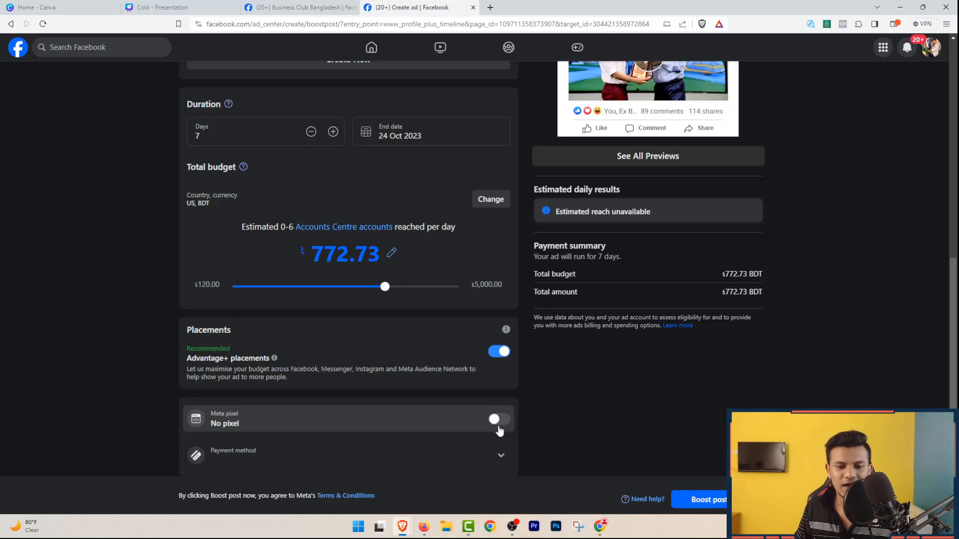
pyautogui.click(486, 354)
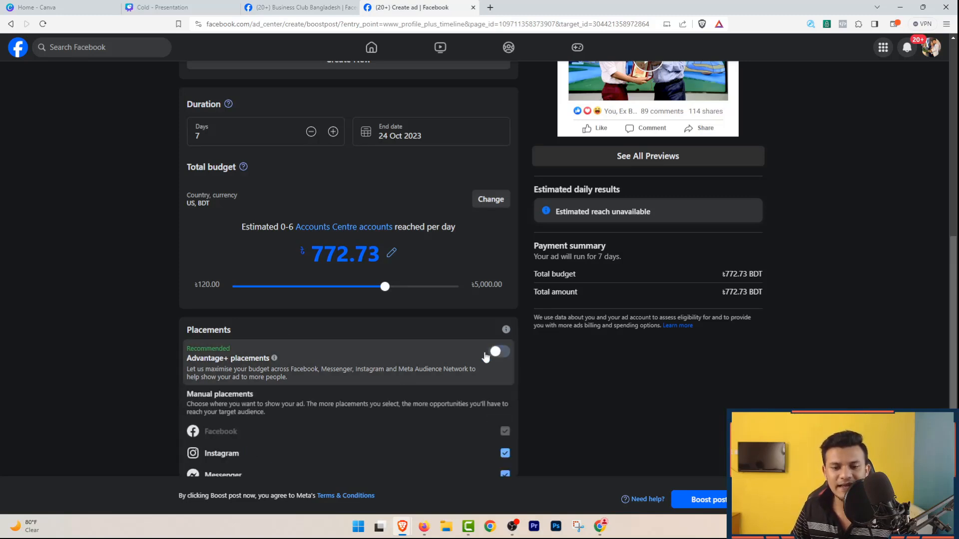
pyautogui.scroll(-2, 298, 434)
pyautogui.click(505, 353)
pyautogui.click(505, 374)
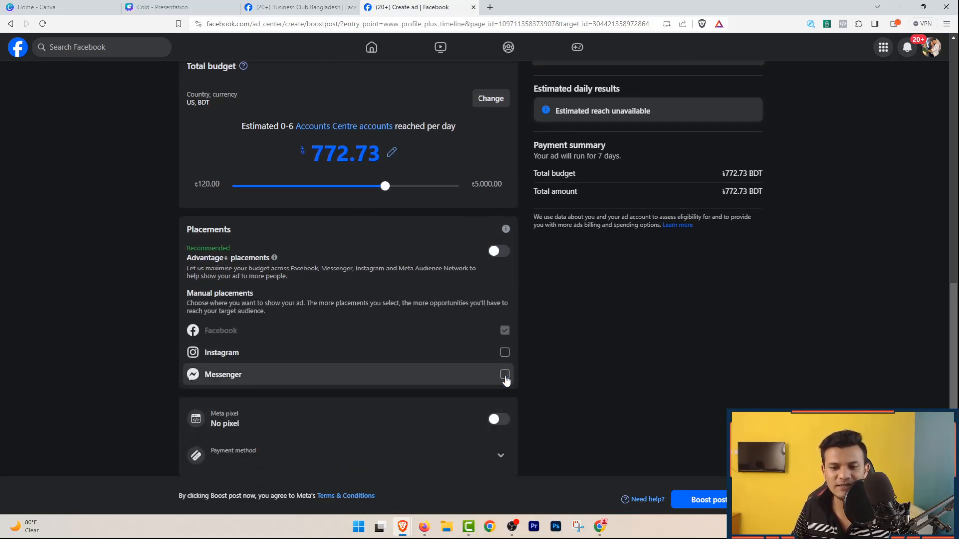
pyautogui.click(505, 354)
pyautogui.click(505, 375)
pyautogui.click(504, 353)
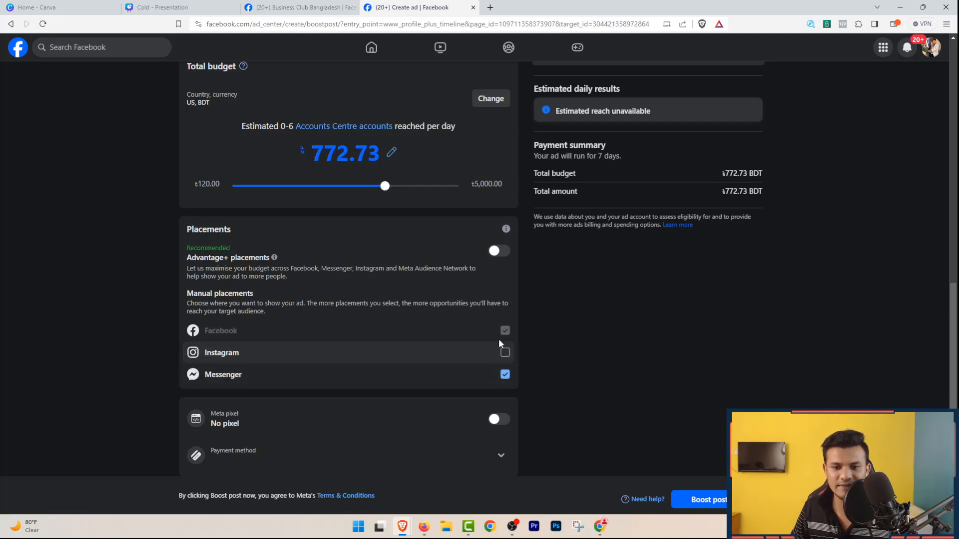
pyautogui.click(497, 250)
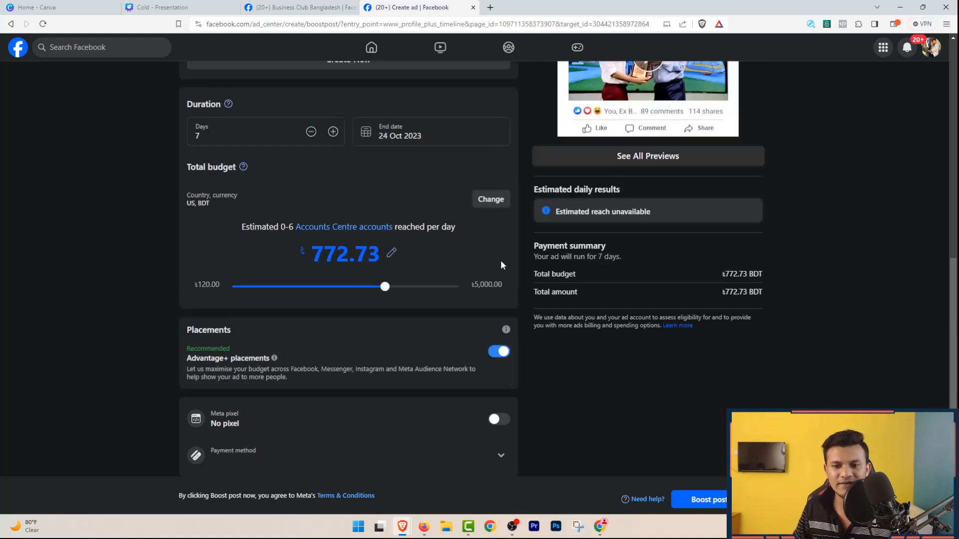
# Review the whole boost form, from audience, duration and budget to placements, pixel and payment method
pyautogui.scroll(10, 419, 385)
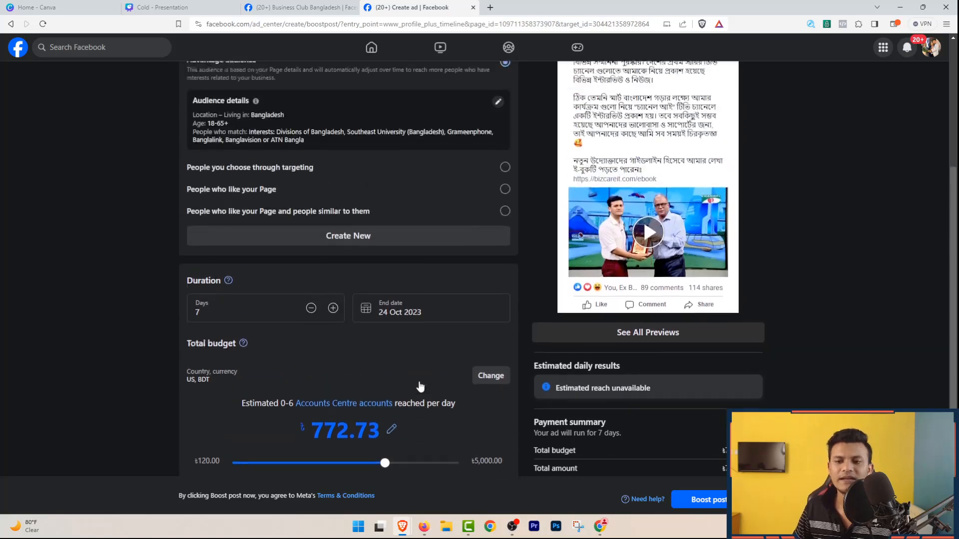
pyautogui.scroll(-4, 433, 372)
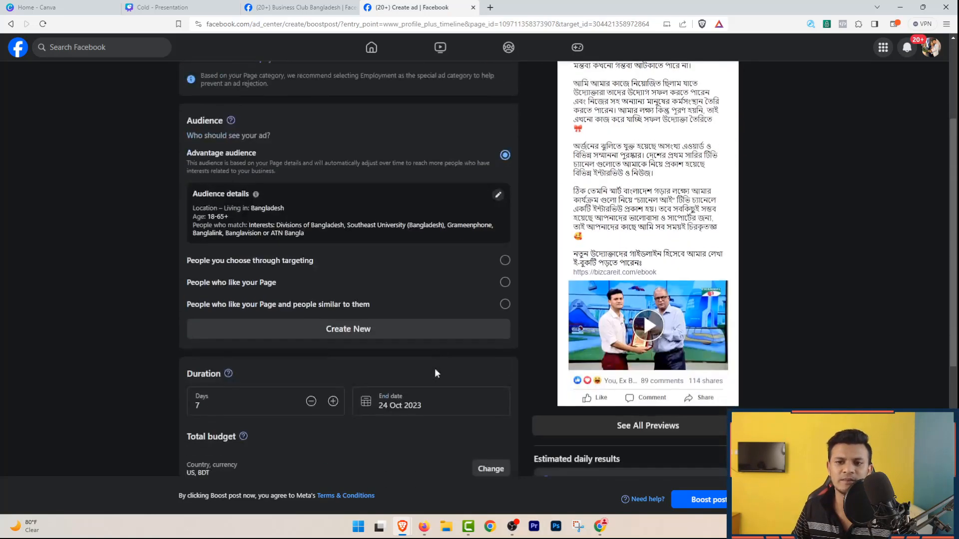
pyautogui.scroll(-2, 454, 306)
pyautogui.scroll(-2, 570, 366)
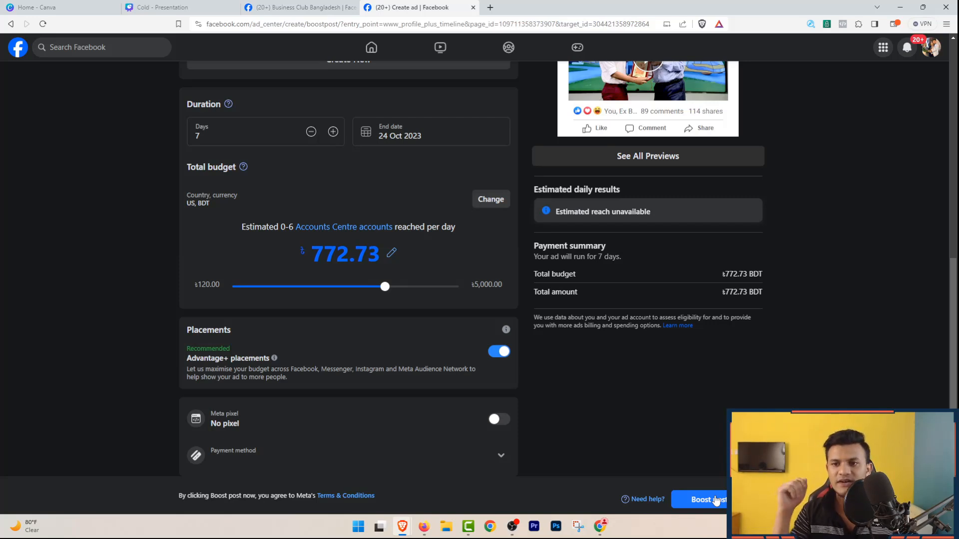
pyautogui.scroll(8, 391, 310)
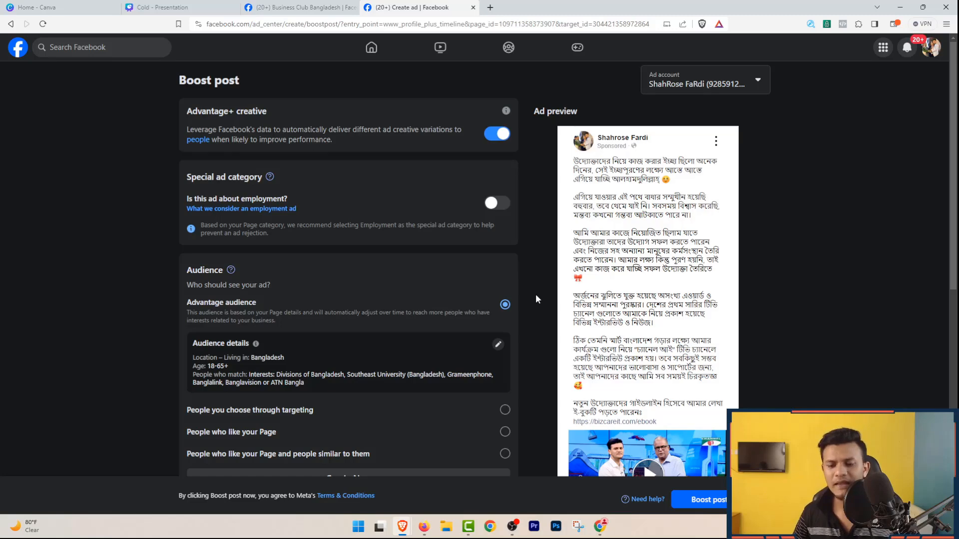
# Switch to Firefox, open the form for creating a Business Manager account and clear the prefilled name
pyautogui.click(424, 527)
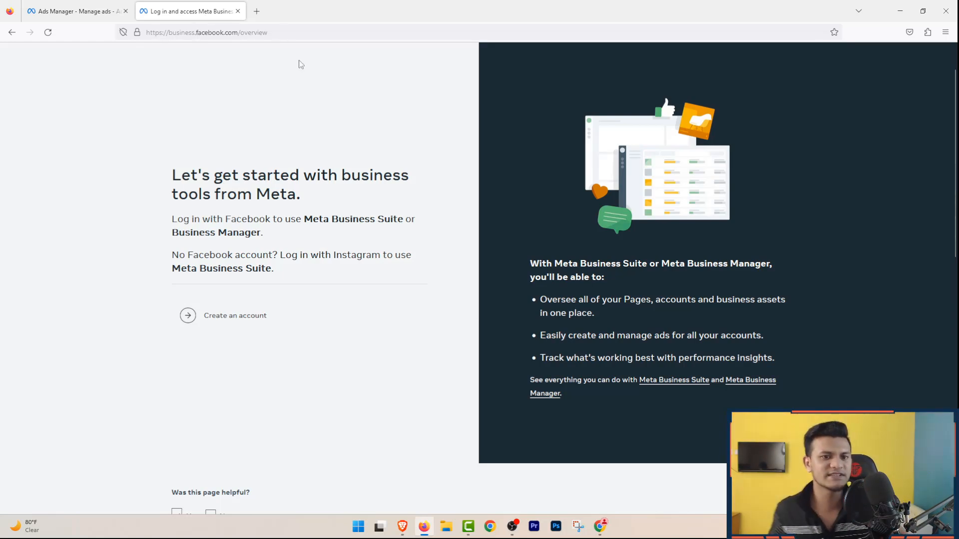
pyautogui.click(224, 322)
pyautogui.tripleClick(400, 234)
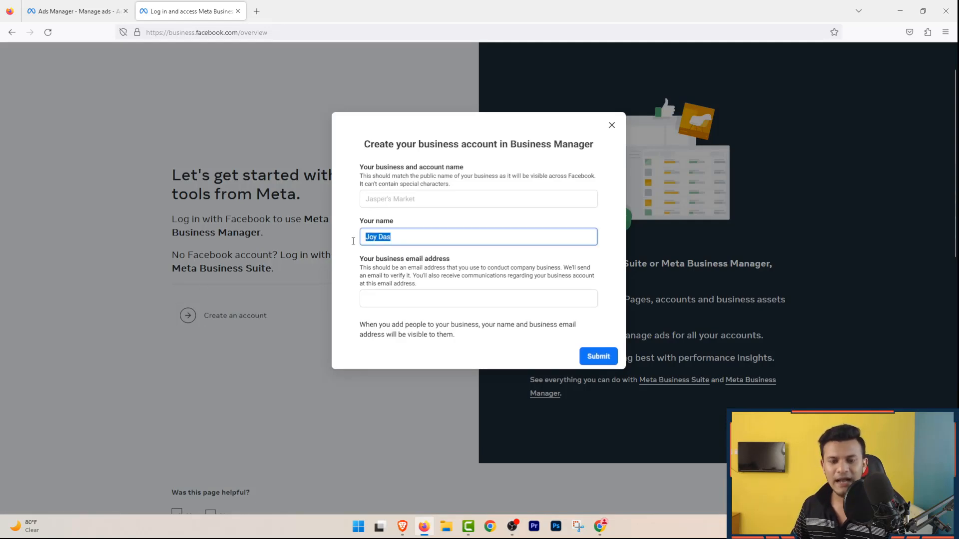
pyautogui.press('BackSpace')
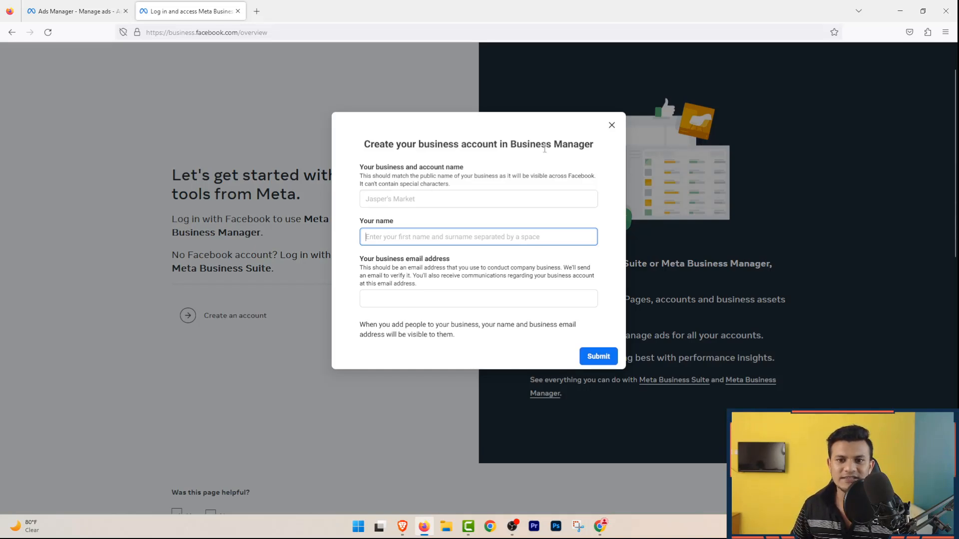
# Return to Ads Manager, look through its full list of tools and open the Business settings
pyautogui.click(75, 11)
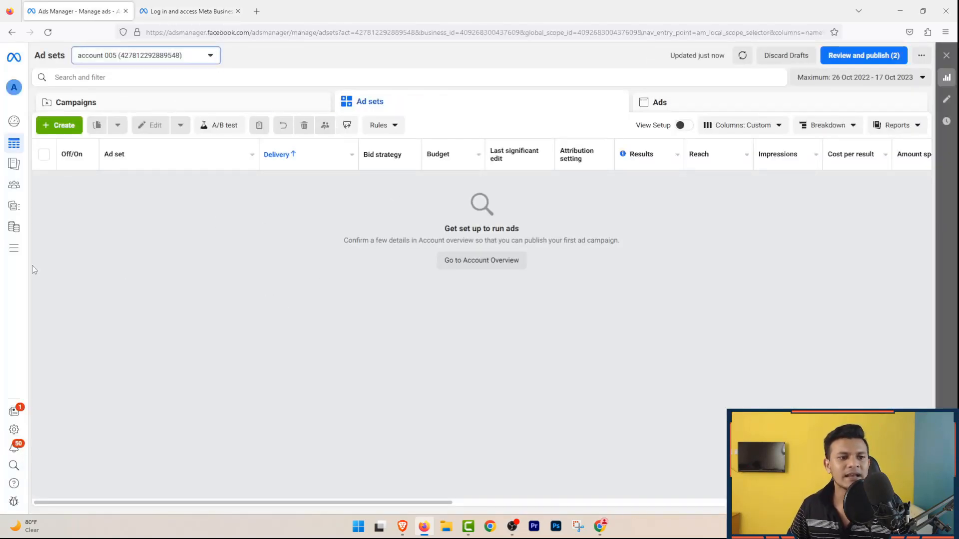
pyautogui.click(15, 252)
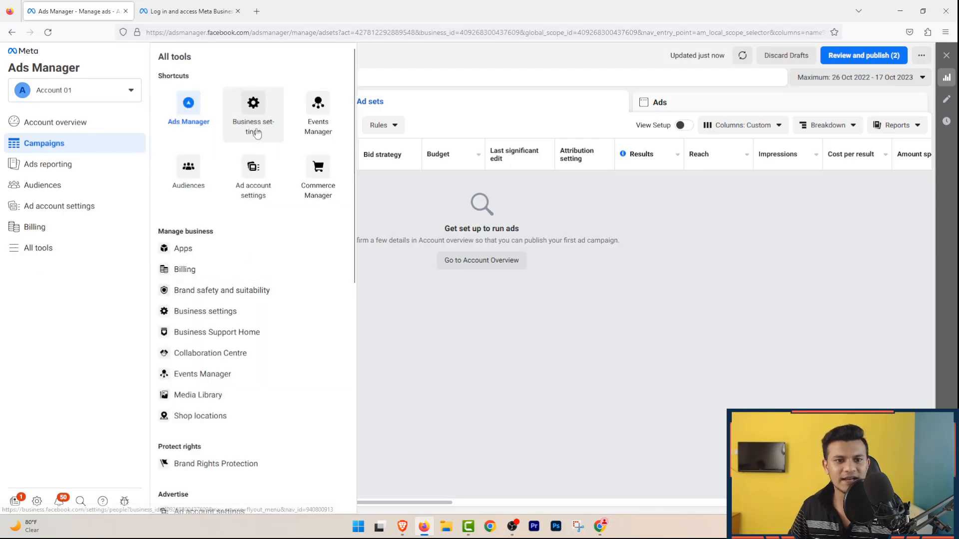
pyautogui.scroll(-3, 252, 268)
pyautogui.scroll(-5, 243, 324)
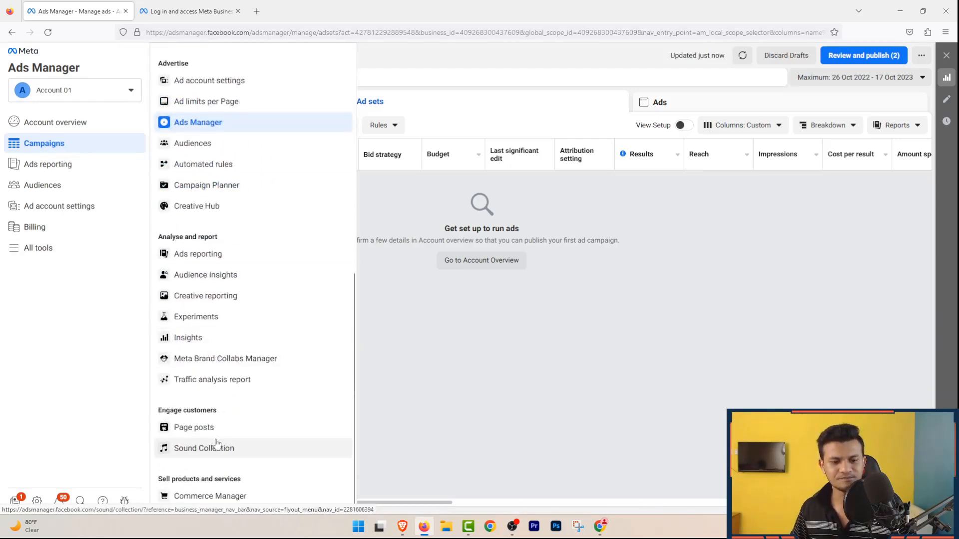
pyautogui.scroll(8, 215, 447)
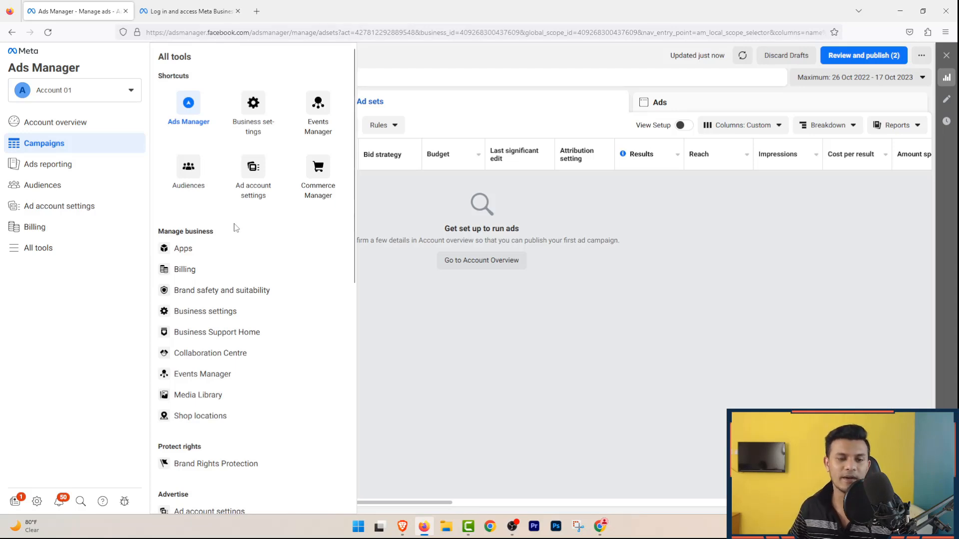
pyautogui.click(253, 119)
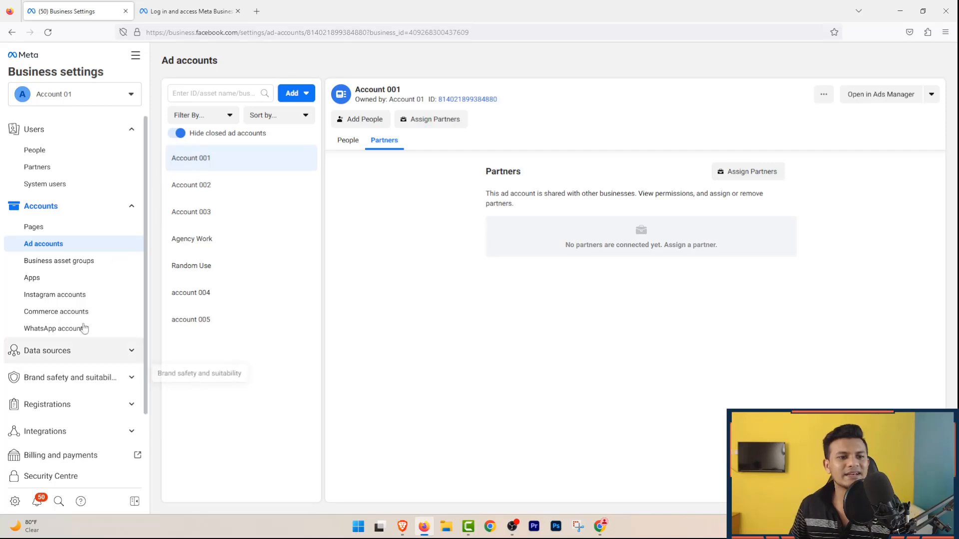
# Review the options for adding an ad account, requesting access to one or creating a new one
pyautogui.scroll(-3, 82, 244)
pyautogui.scroll(3, 84, 252)
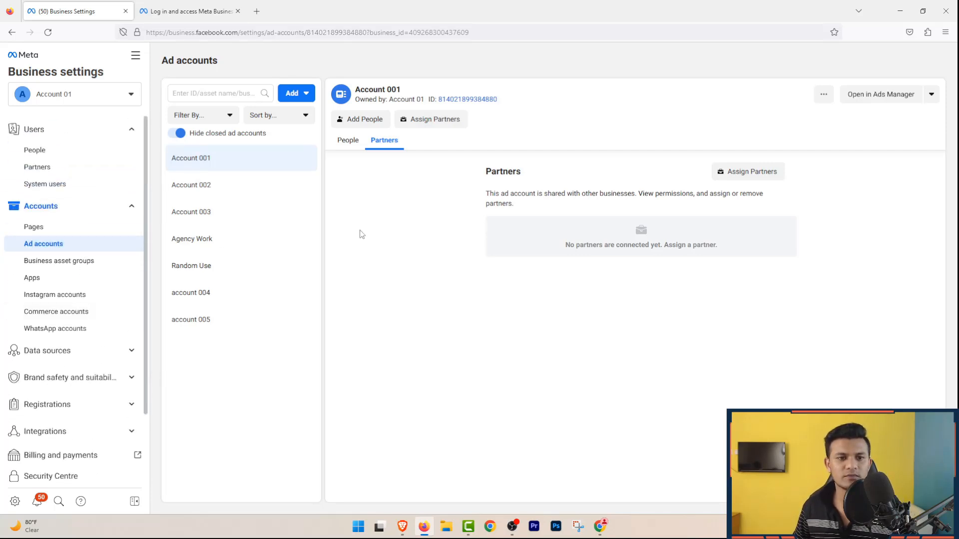
pyautogui.click(295, 100)
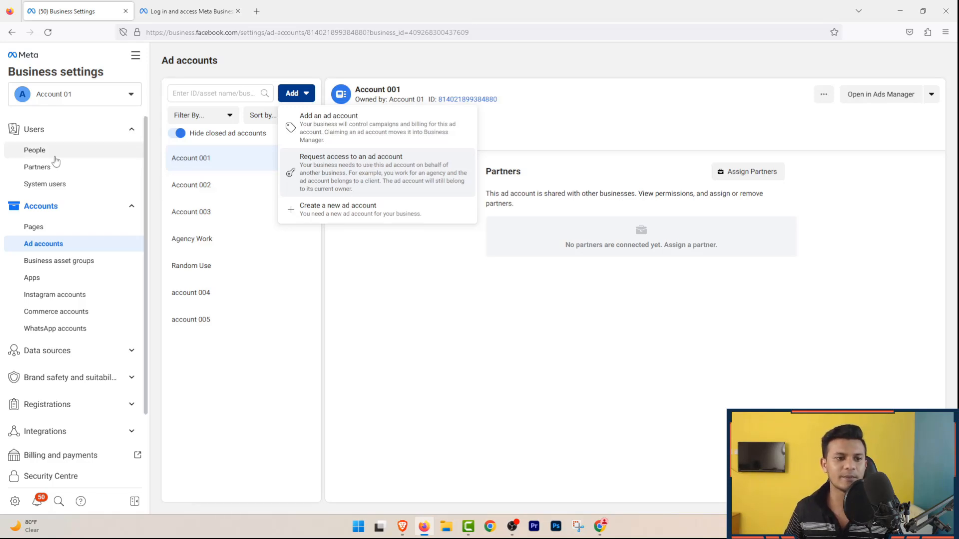
pyautogui.click(460, 313)
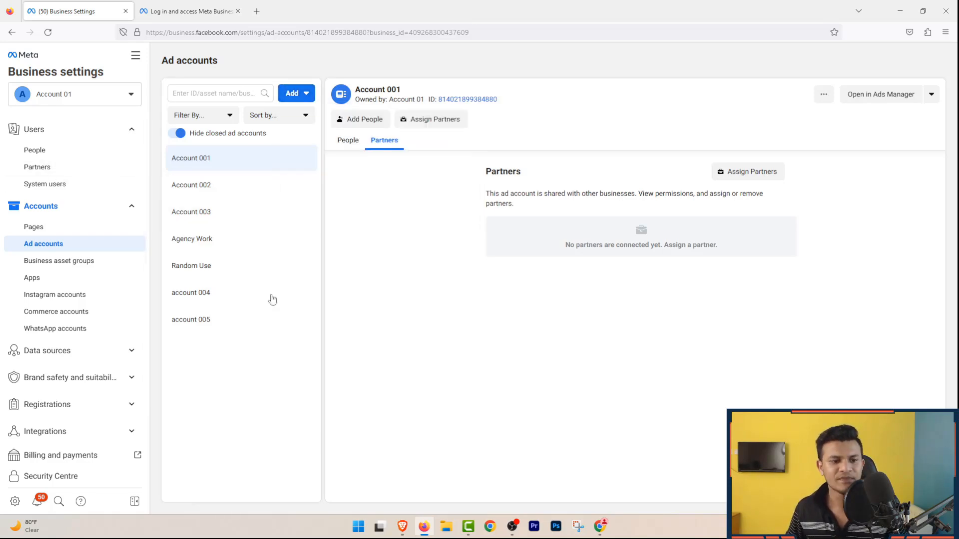
pyautogui.click(302, 94)
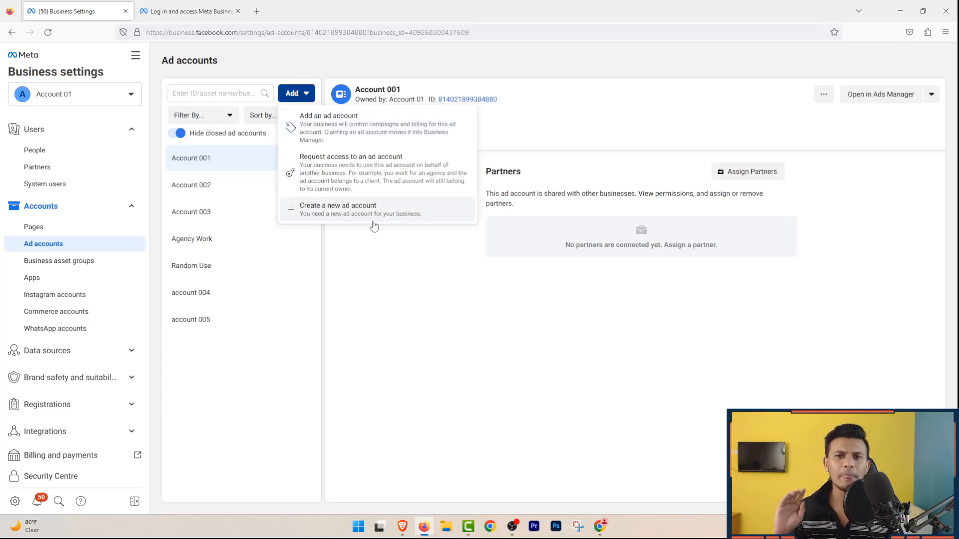
# Expand the Data sources and Brand safety and suitability sections and review the remaining business settings down to Setup Guide
pyautogui.scroll(-1, 115, 252)
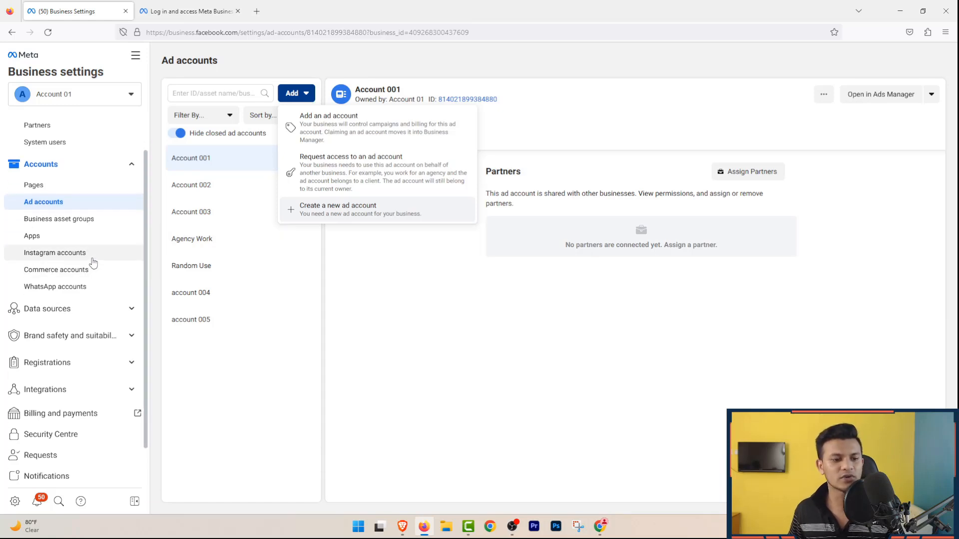
pyautogui.click(68, 310)
pyautogui.click(68, 309)
pyautogui.scroll(-1, 26, 355)
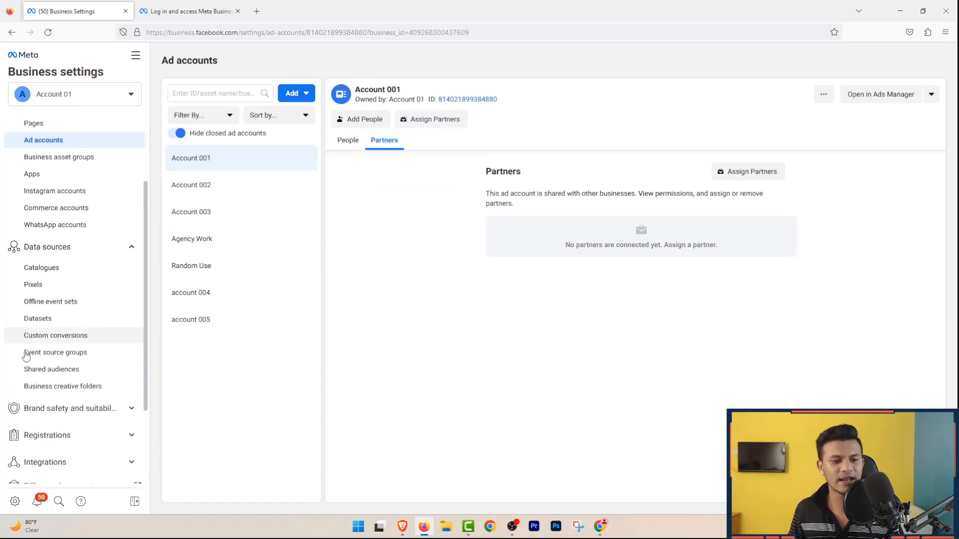
pyautogui.scroll(-2, 45, 344)
pyautogui.click(54, 304)
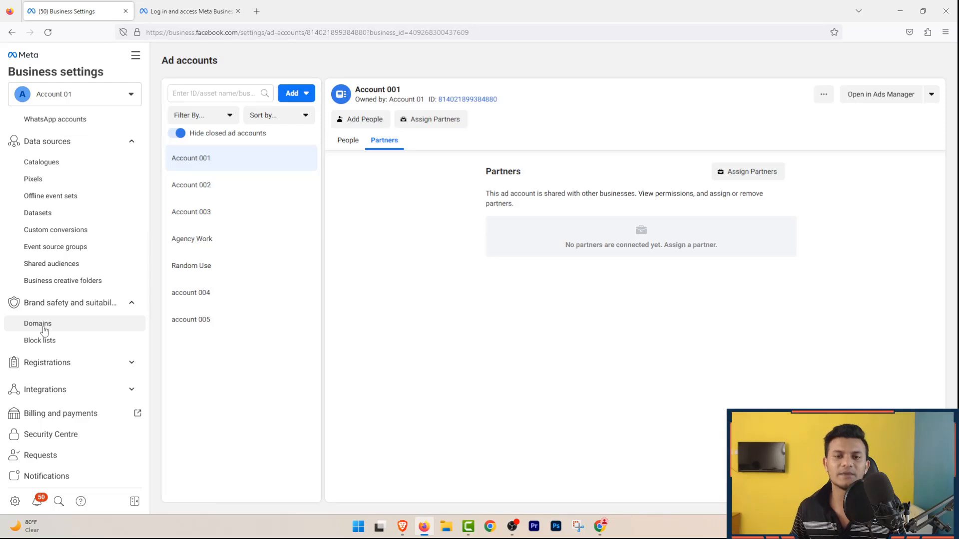
pyautogui.scroll(-1, 44, 331)
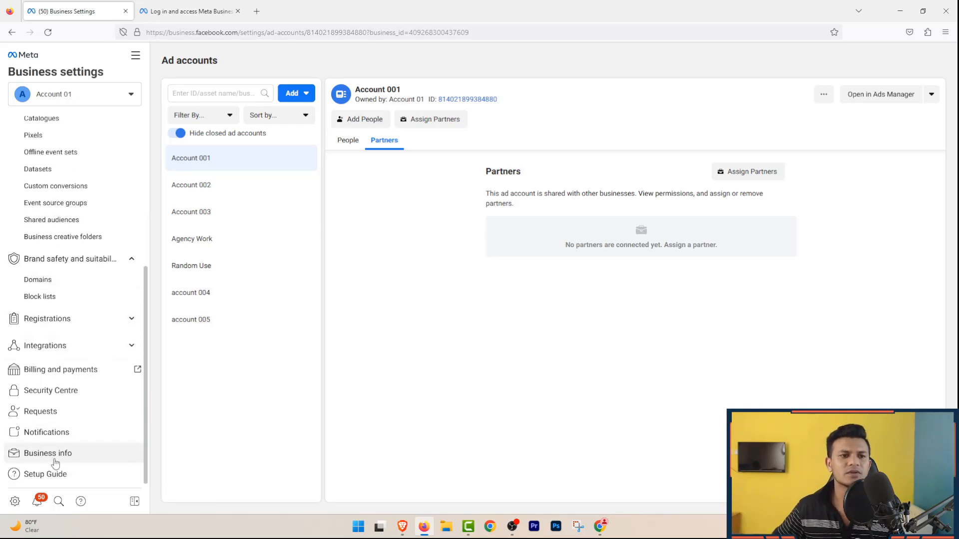
# Go back to Ads Manager and delete the draft New Sales campaign and New Traffic campaign
pyautogui.click(135, 56)
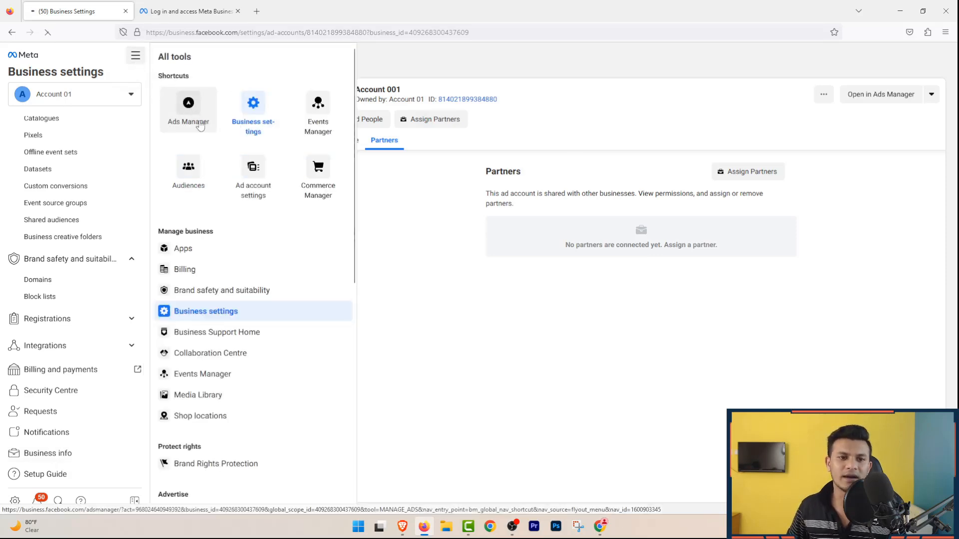
pyautogui.click(175, 129)
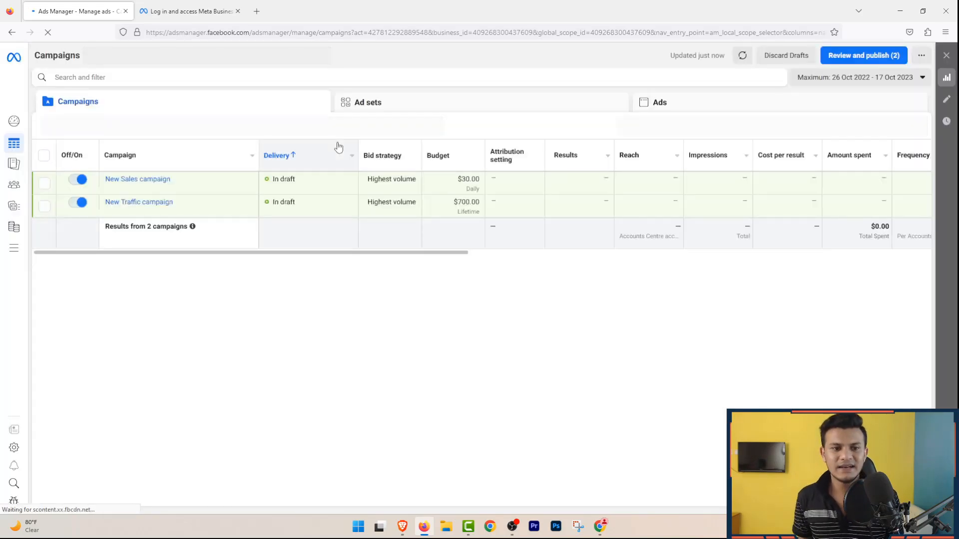
pyautogui.click(45, 183)
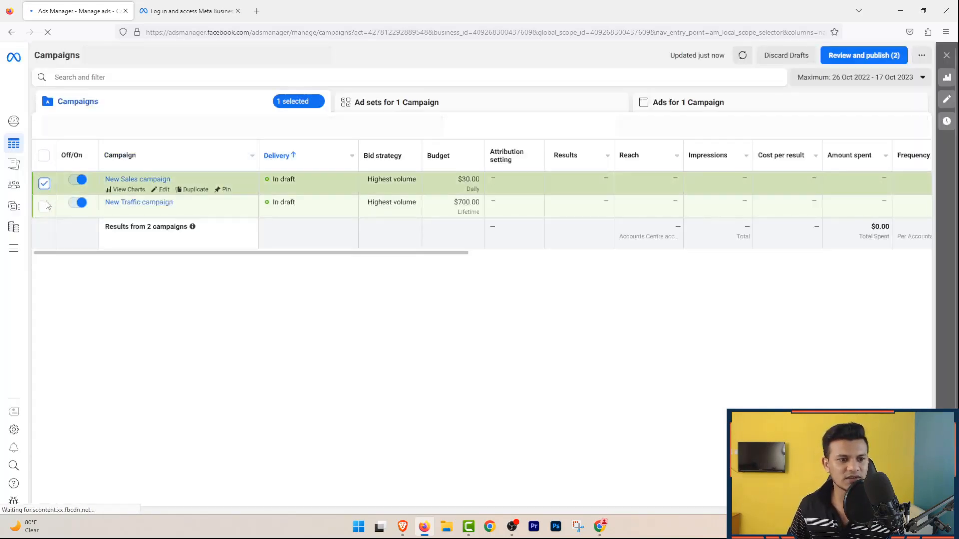
pyautogui.click(45, 206)
pyautogui.click(339, 126)
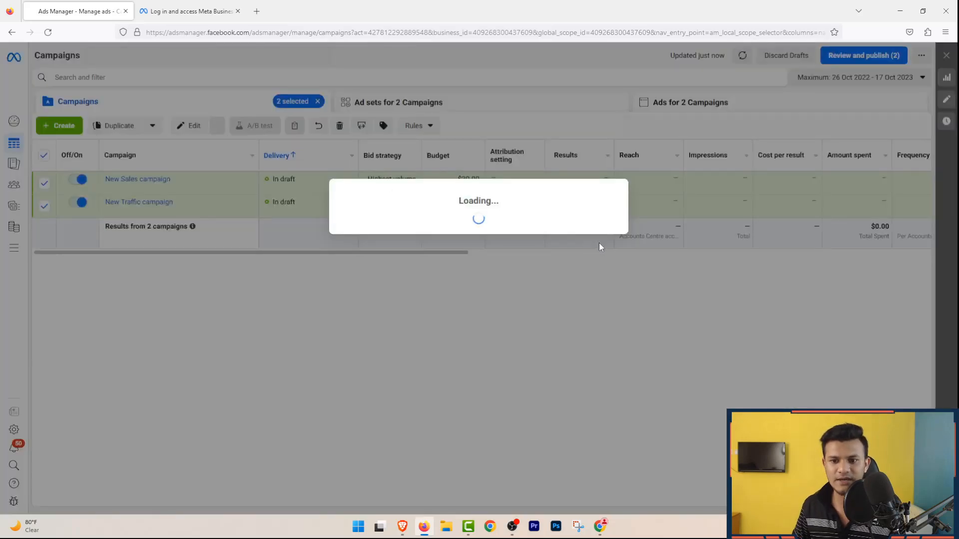
pyautogui.click(562, 226)
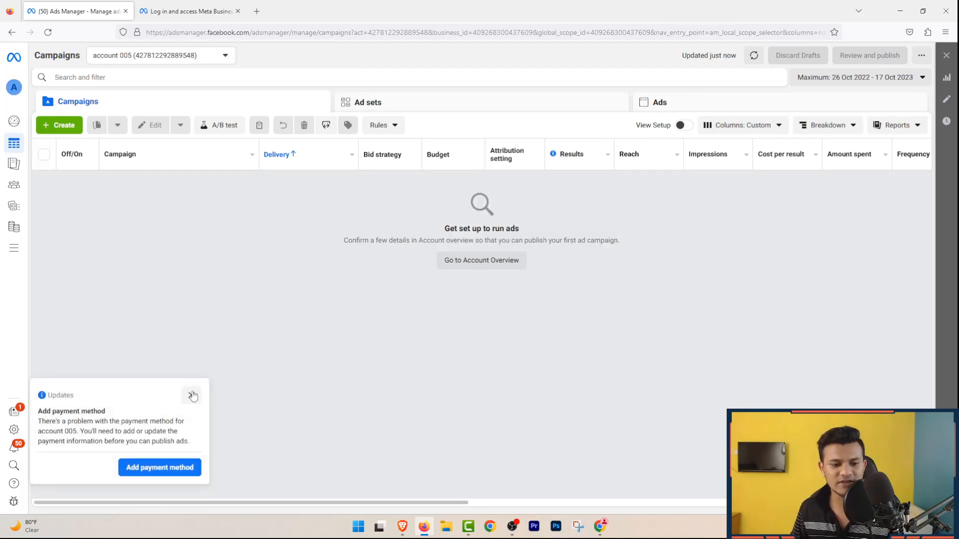
# Dismiss the payment method notice and check the list of available ad accounts, keeping account 005 selected
pyautogui.click(191, 396)
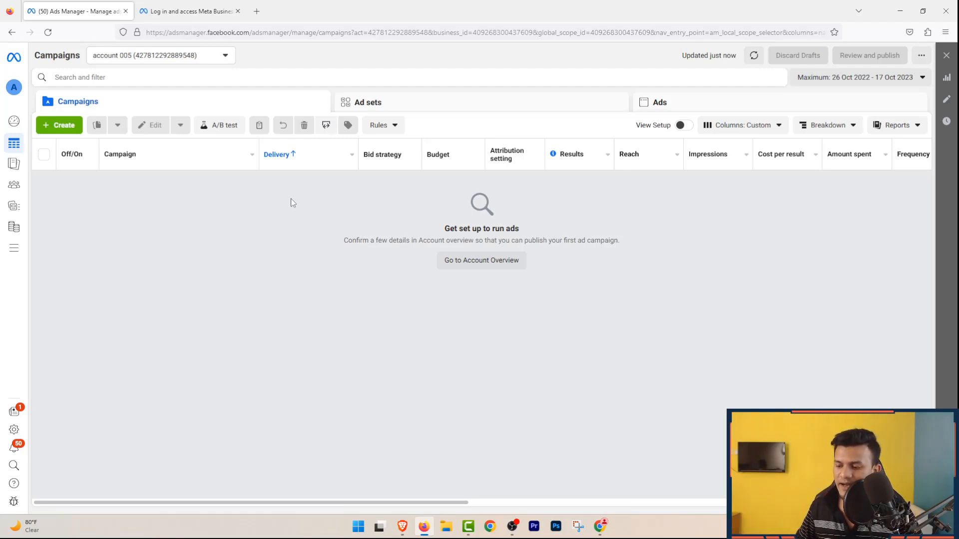
pyautogui.click(155, 58)
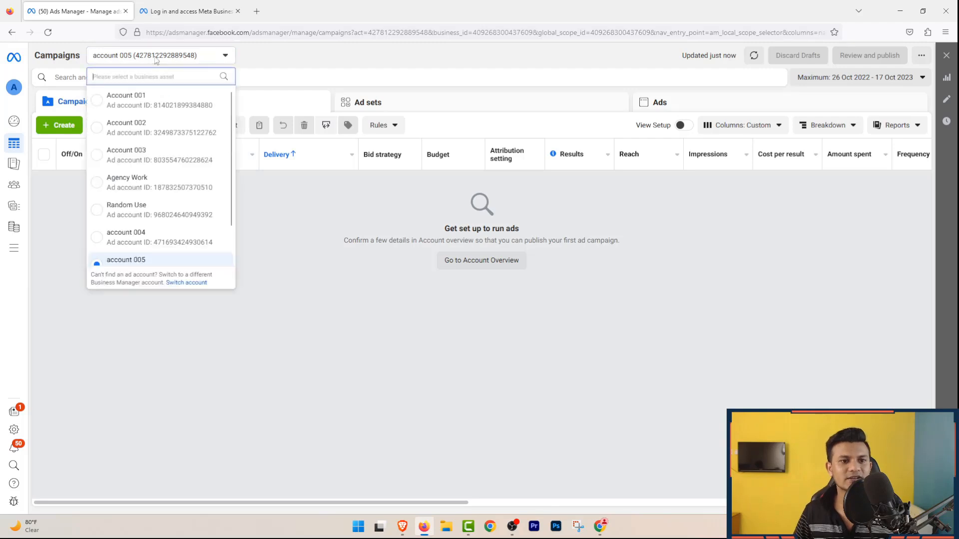
pyautogui.click(303, 256)
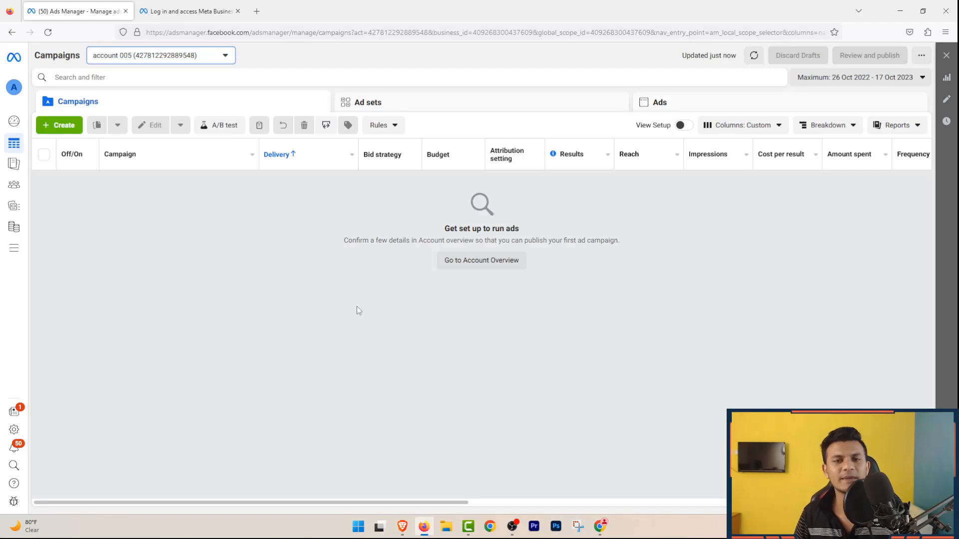
# Start a new campaign and examine the Auction and Reservation buying types, including the reservation notice, keeping Auction
pyautogui.click(64, 125)
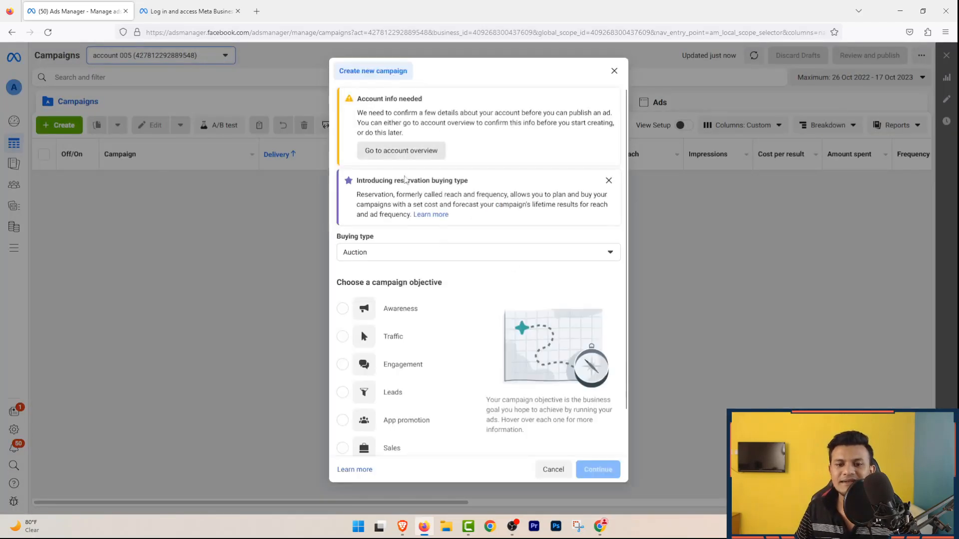
pyautogui.scroll(-1, 510, 273)
pyautogui.scroll(-2, 510, 274)
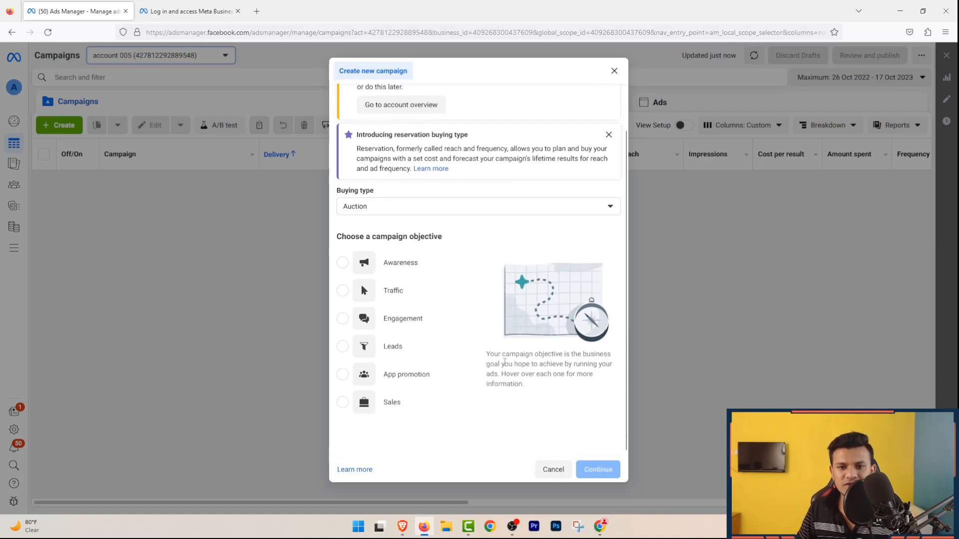
pyautogui.moveTo(376, 193); pyautogui.dragTo(335, 192)
pyautogui.click(389, 193)
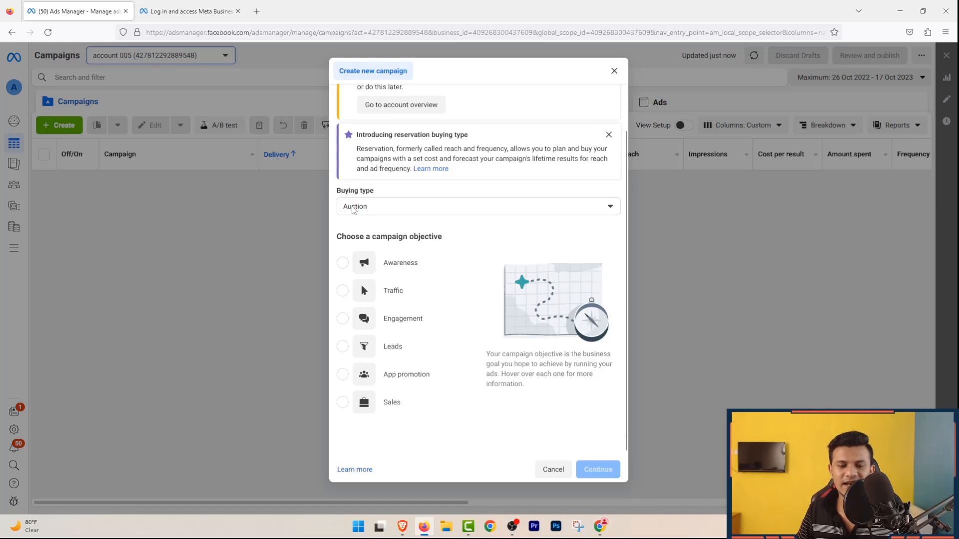
pyautogui.click(354, 210)
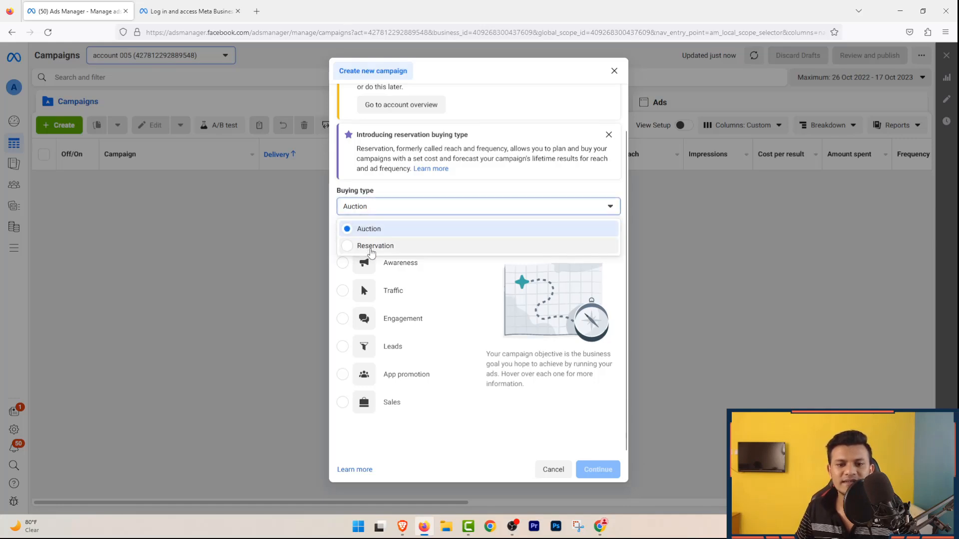
pyautogui.click(421, 190)
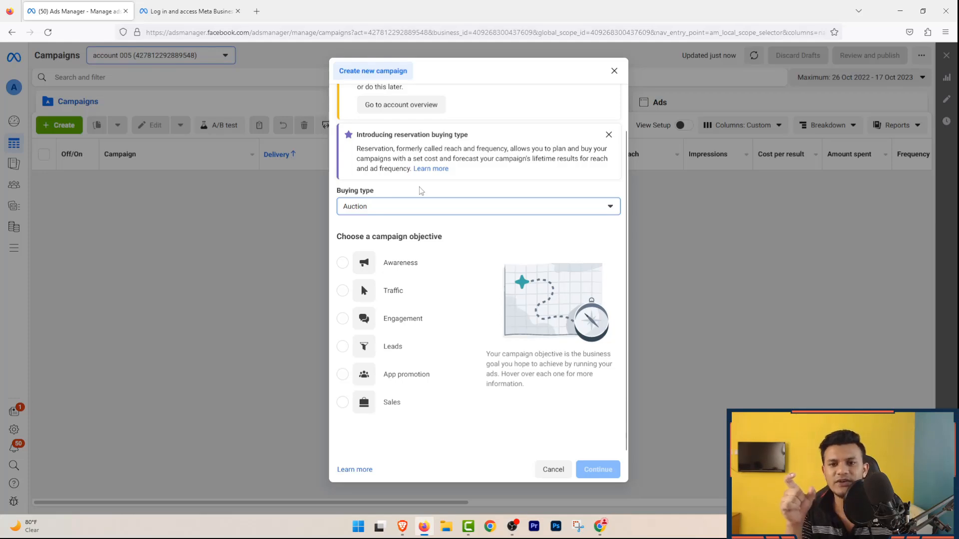
pyautogui.moveTo(446, 150); pyautogui.dragTo(507, 150)
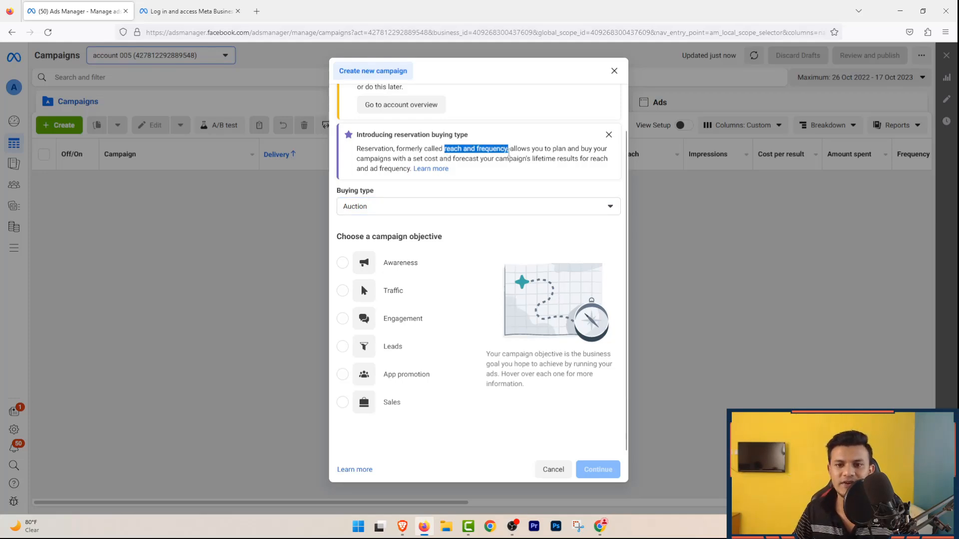
pyautogui.click(508, 149)
pyautogui.scroll(1, 495, 230)
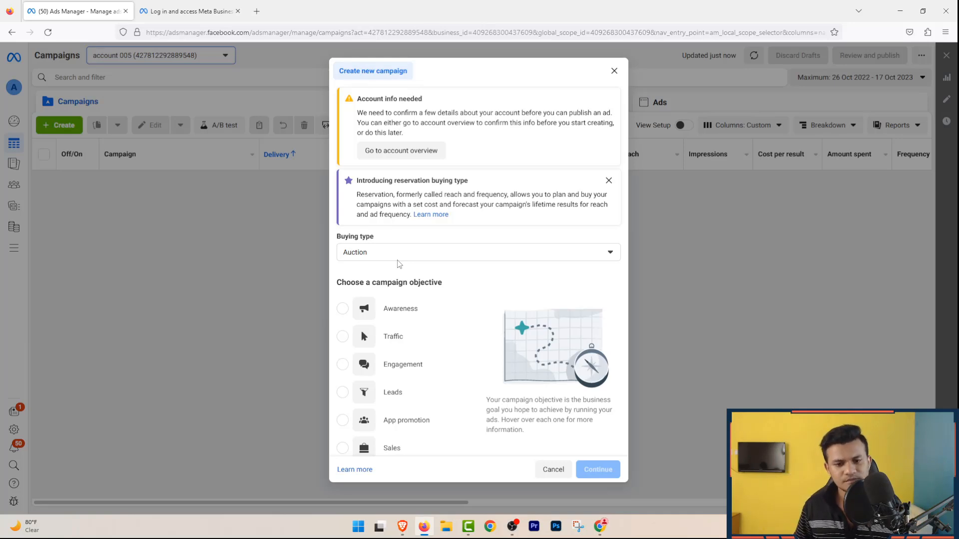
# Review the campaign objectives, choose Traffic with the Auction buying type, and continue to the campaign setup
pyautogui.moveTo(446, 287); pyautogui.dragTo(336, 287)
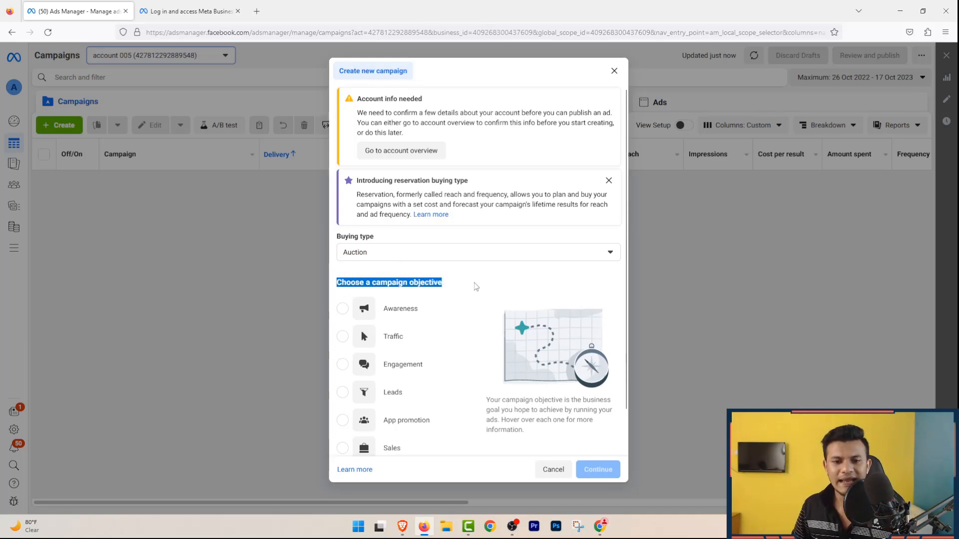
pyautogui.click(474, 287)
pyautogui.scroll(-1, 471, 292)
pyautogui.scroll(1, 464, 290)
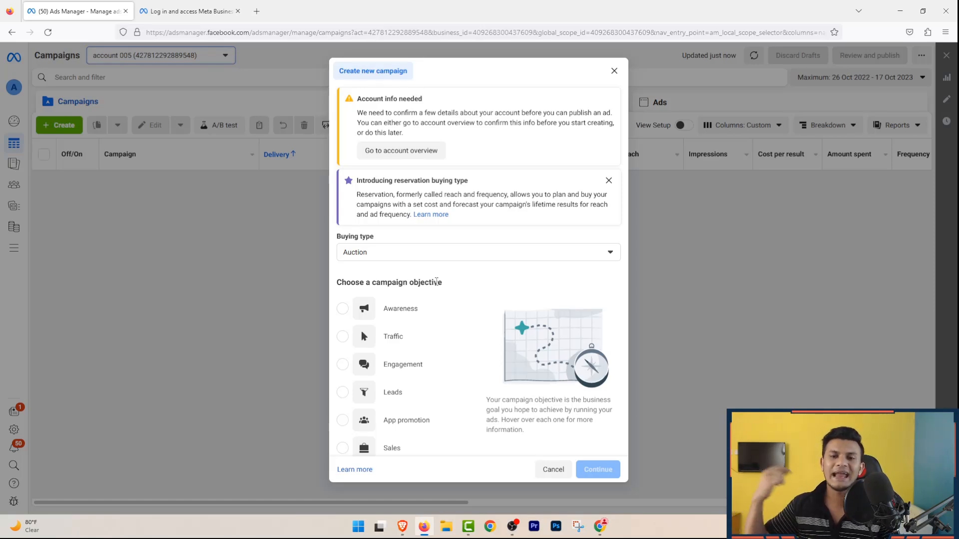
pyautogui.moveTo(420, 305)
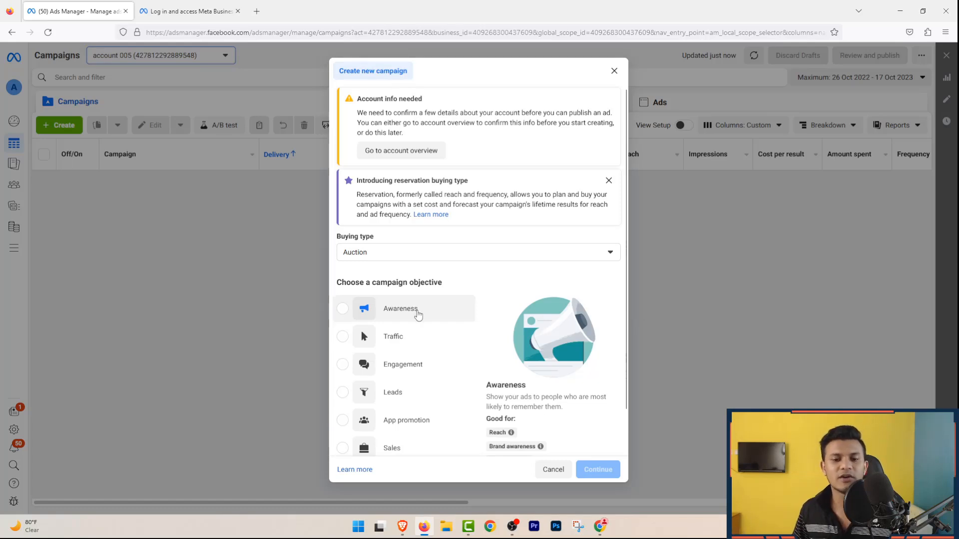
pyautogui.scroll(-1, 417, 321)
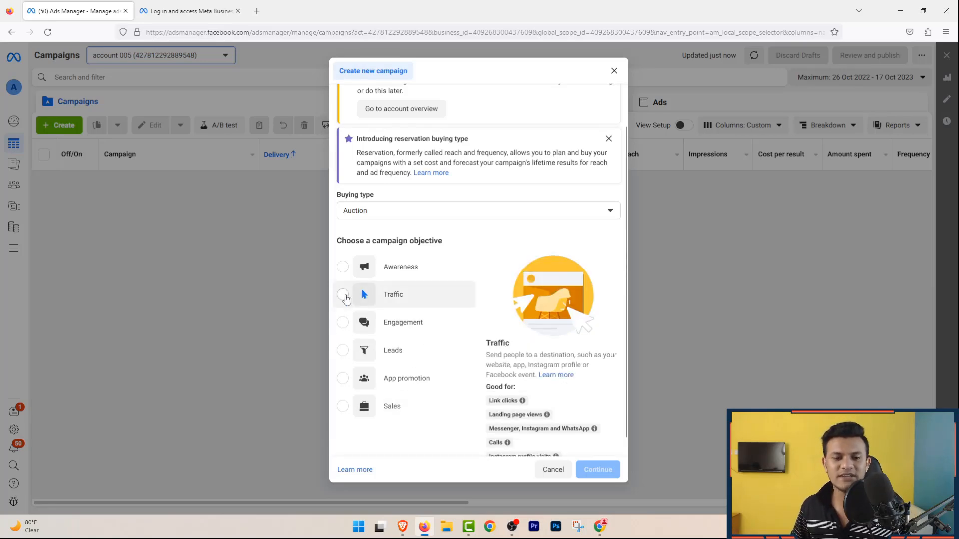
pyautogui.click(344, 296)
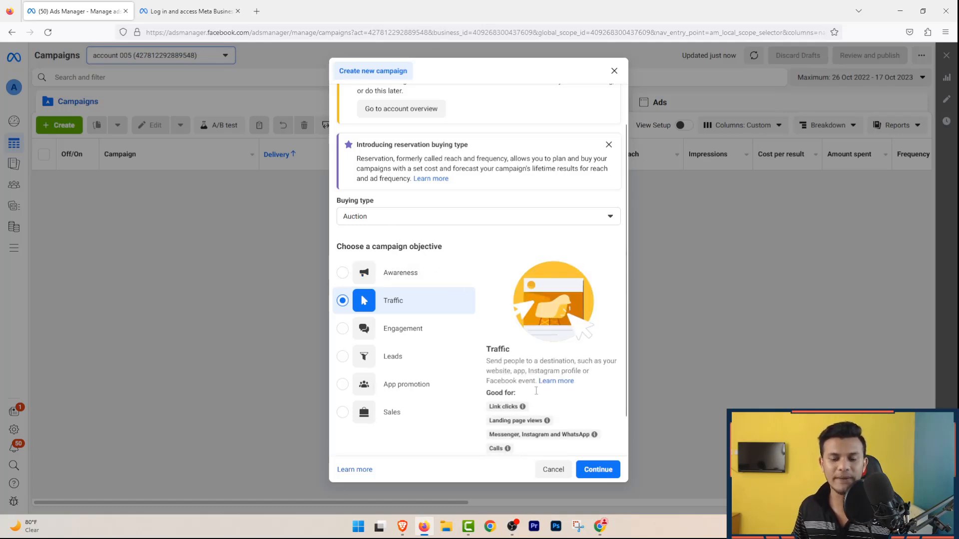
pyautogui.click(595, 468)
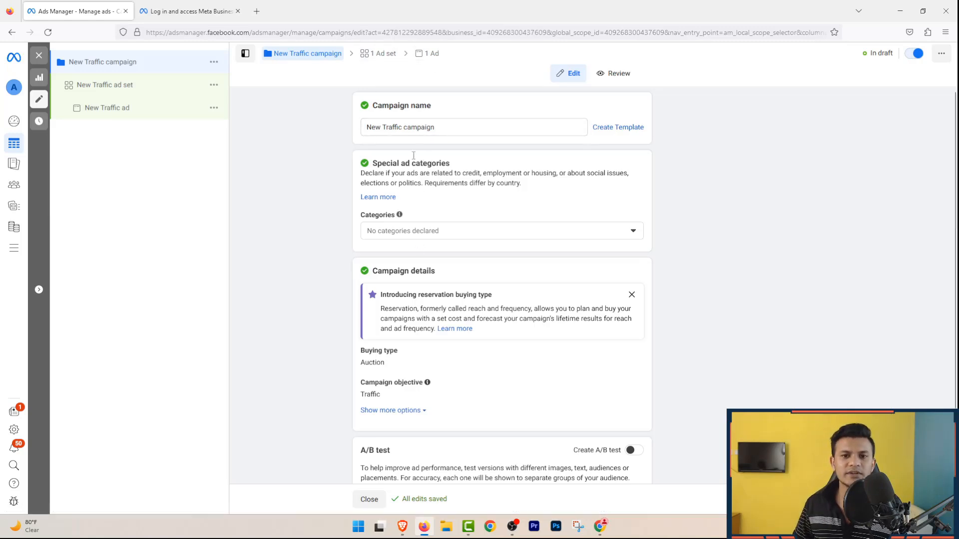
# Examine the campaign's special ad categories, editable objective list and Advantage campaign budget, keeping no categories declared and Traffic selected
pyautogui.scroll(-2, 449, 125)
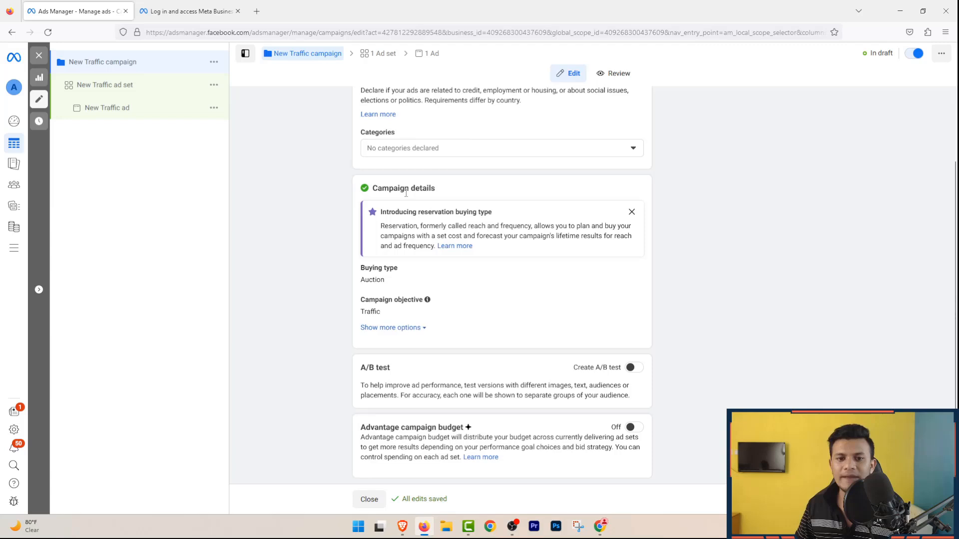
pyautogui.click(403, 149)
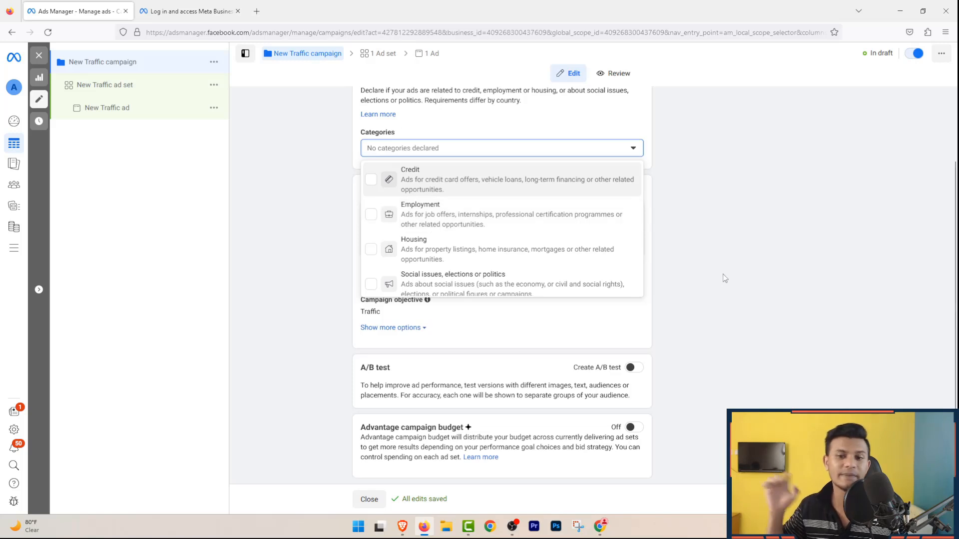
pyautogui.click(751, 247)
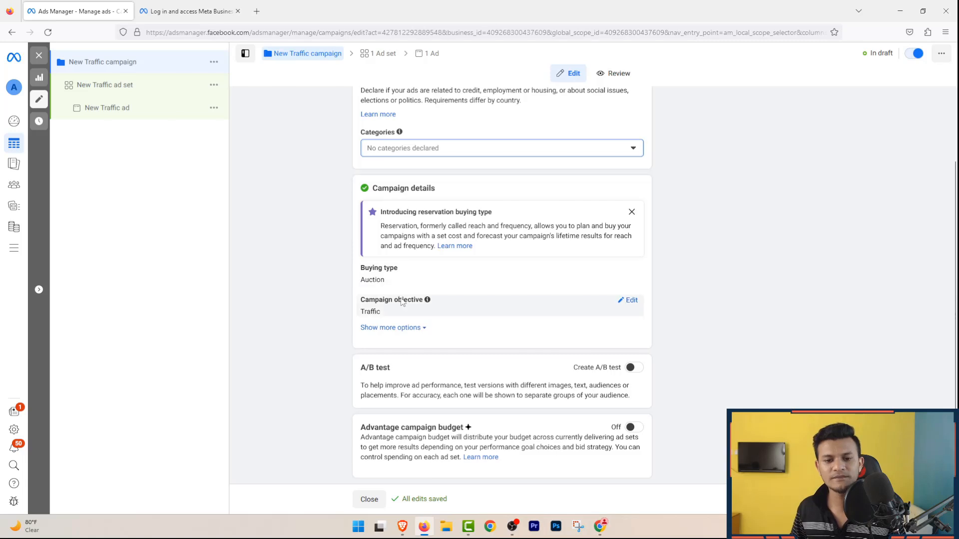
pyautogui.click(629, 300)
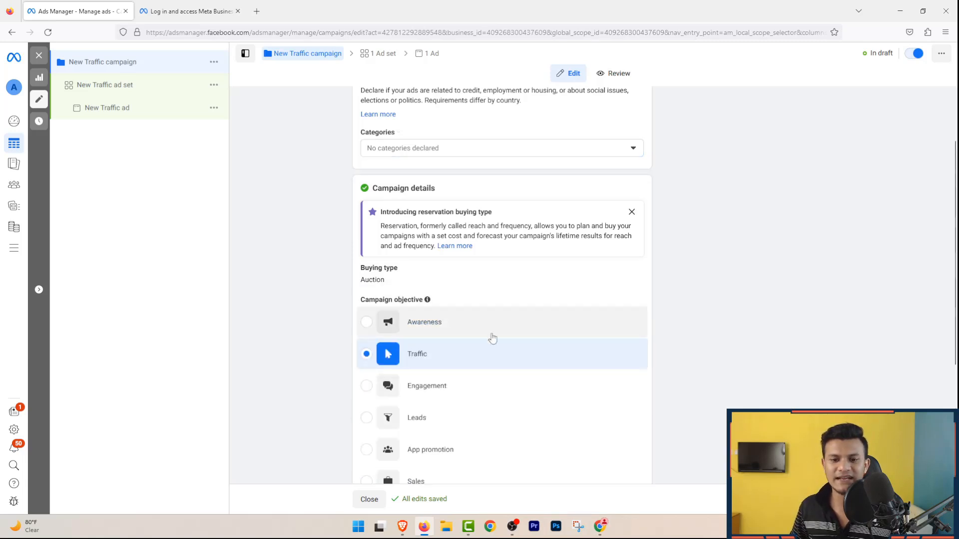
pyautogui.scroll(-4, 475, 347)
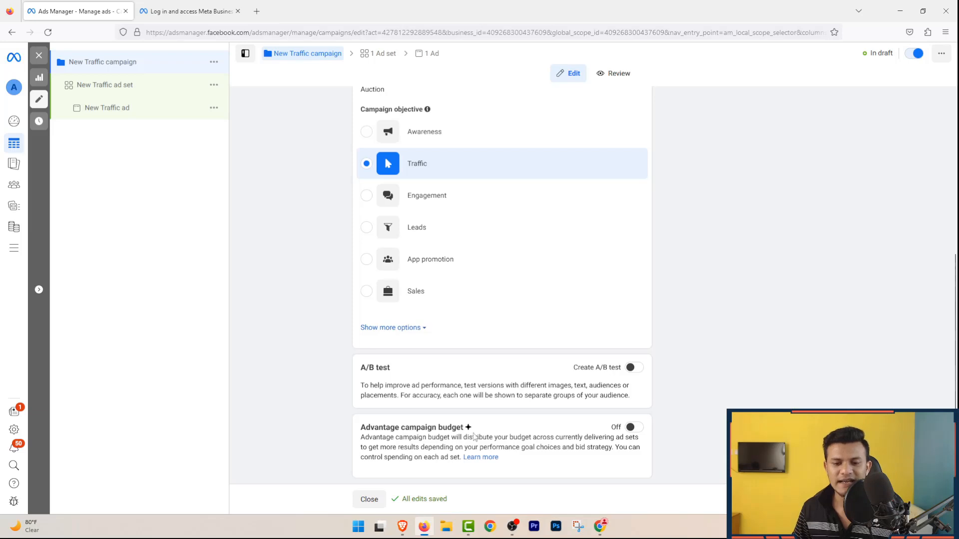
pyautogui.moveTo(474, 433); pyautogui.dragTo(358, 428)
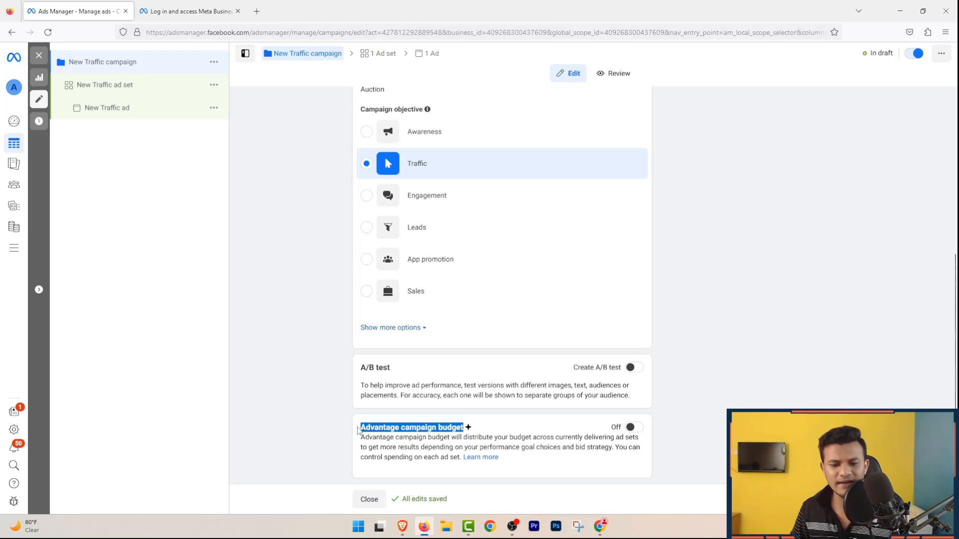
pyautogui.click(716, 410)
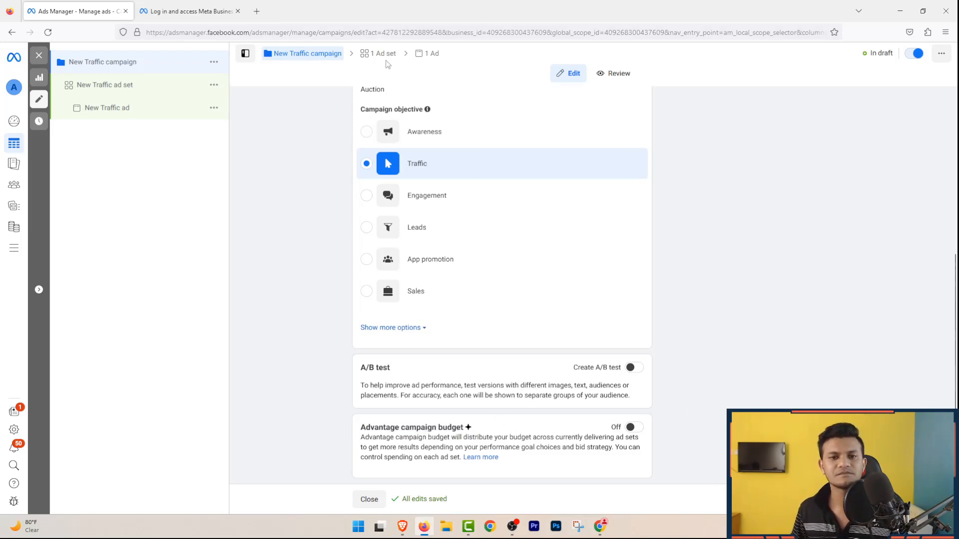
# Proceed to the ad set level and rename the ad set as 1
pyautogui.scroll(4, 389, 189)
pyautogui.scroll(-3, 390, 189)
pyautogui.click(819, 499)
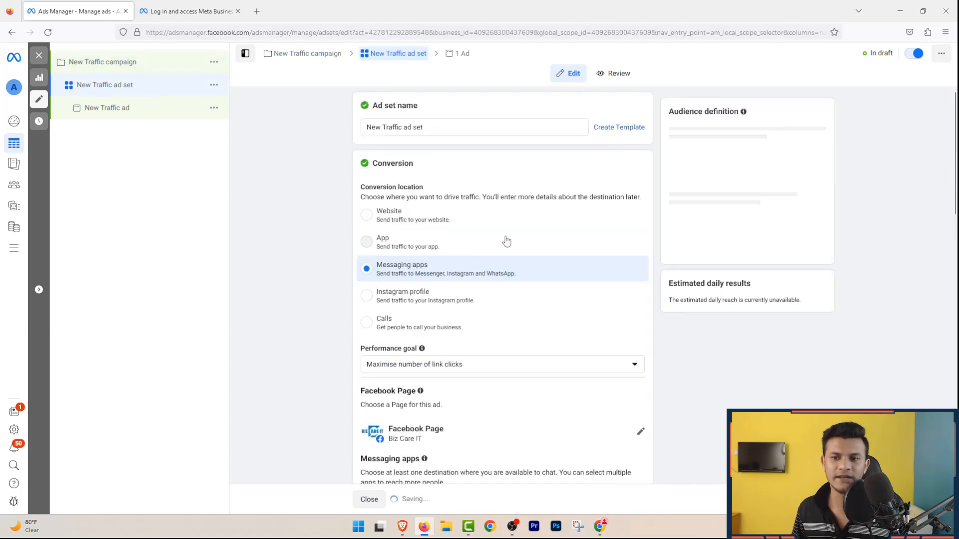
pyautogui.moveTo(425, 127); pyautogui.dragTo(359, 125)
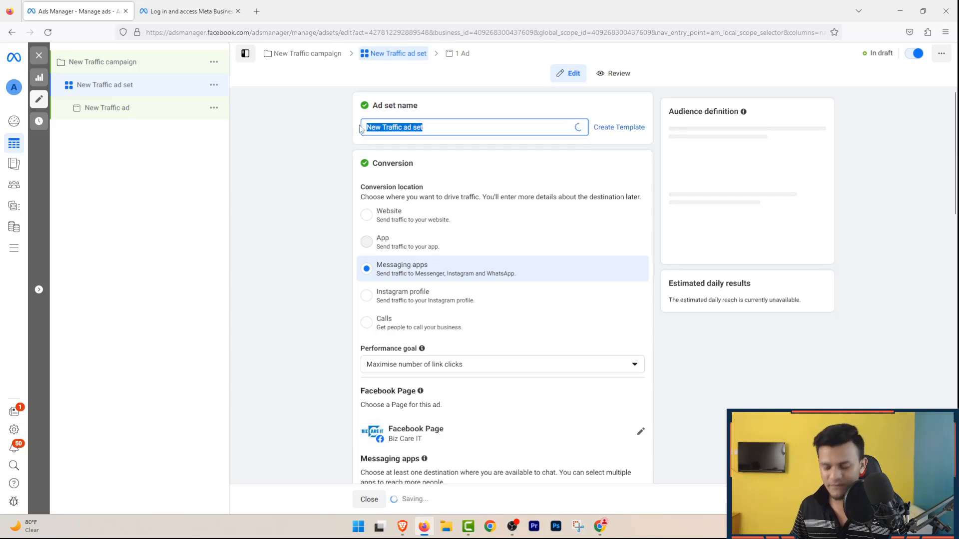
pyautogui.write('1')
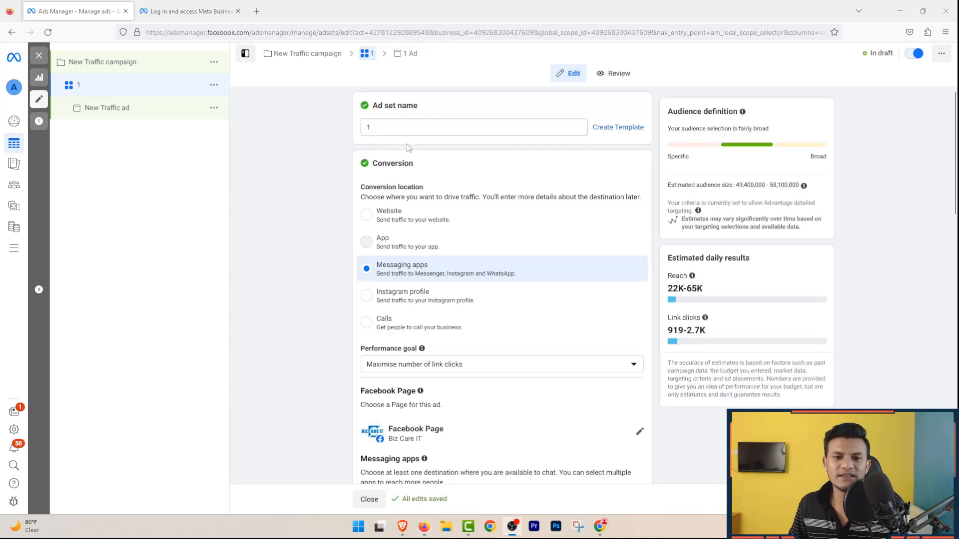
# Set the conversion location to Website and the performance goal to Maximise number of landing page views
pyautogui.click(371, 219)
pyautogui.scroll(-2, 481, 318)
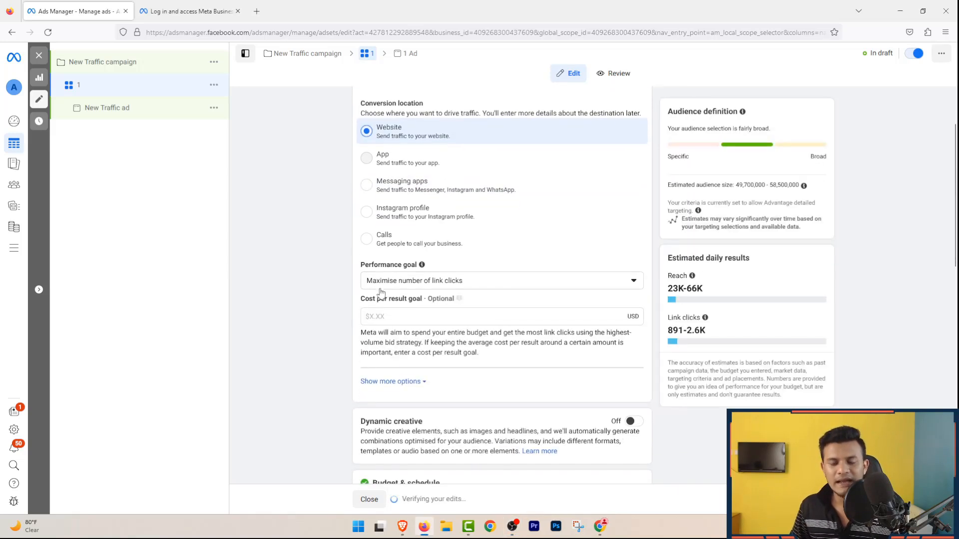
pyautogui.click(417, 281)
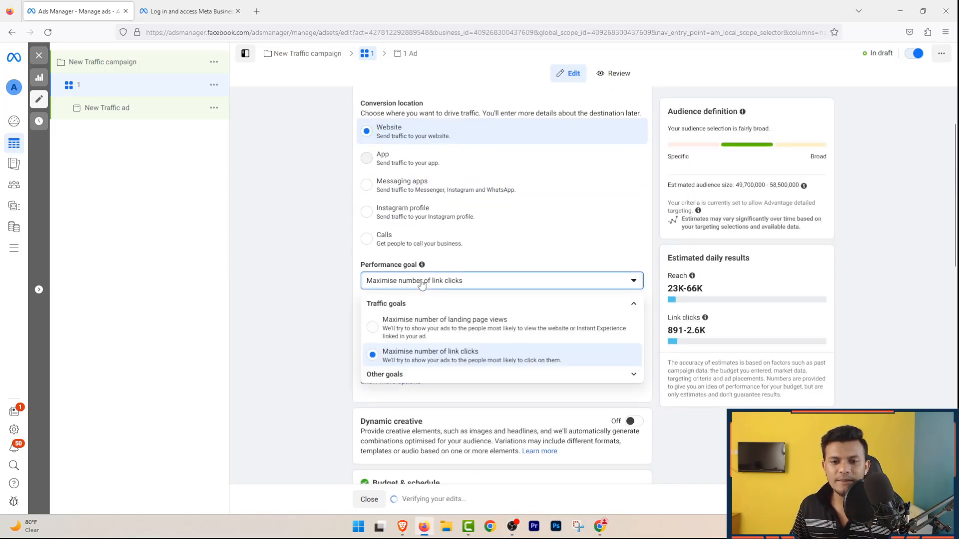
pyautogui.click(452, 336)
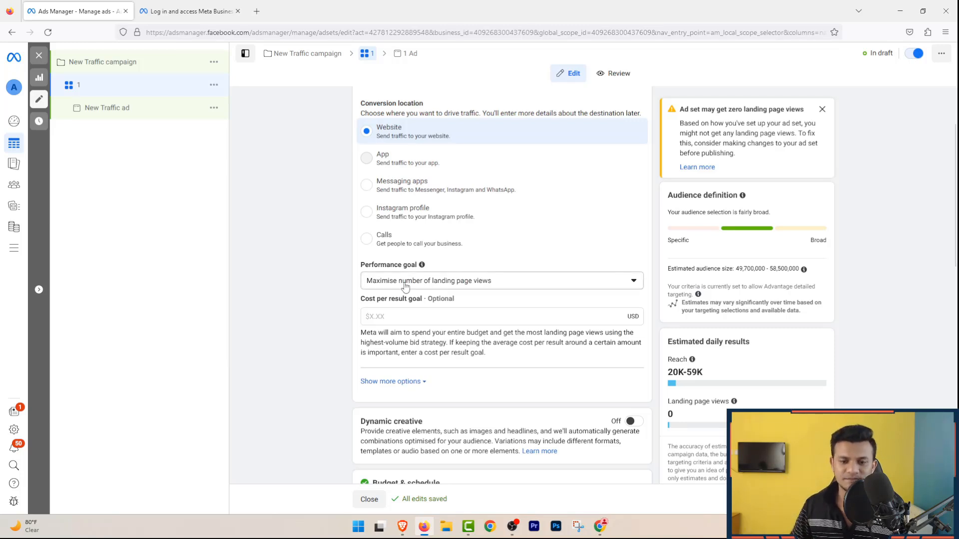
# Read the cost per result goal explanation and expand the extra conversion options to check the charging method and delivery type
pyautogui.scroll(-1, 450, 271)
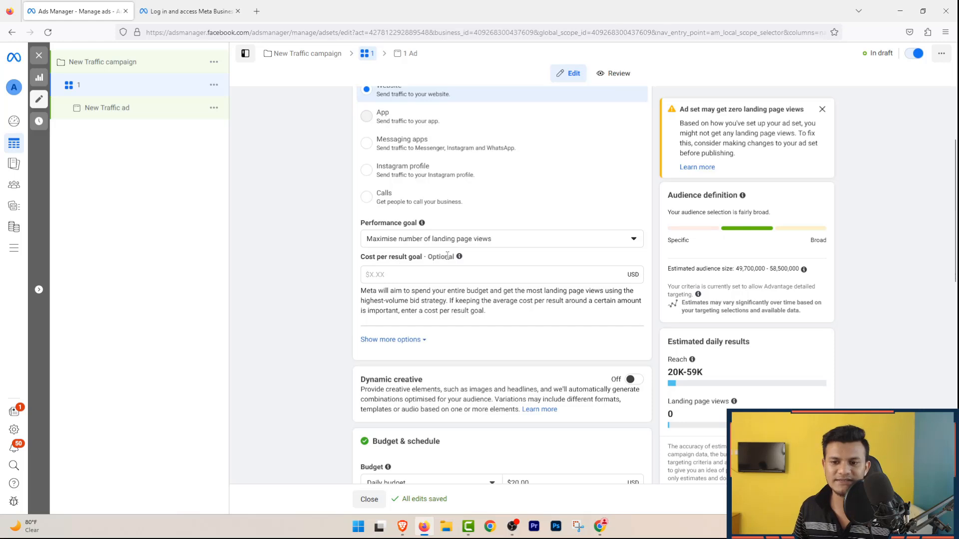
pyautogui.moveTo(460, 256)
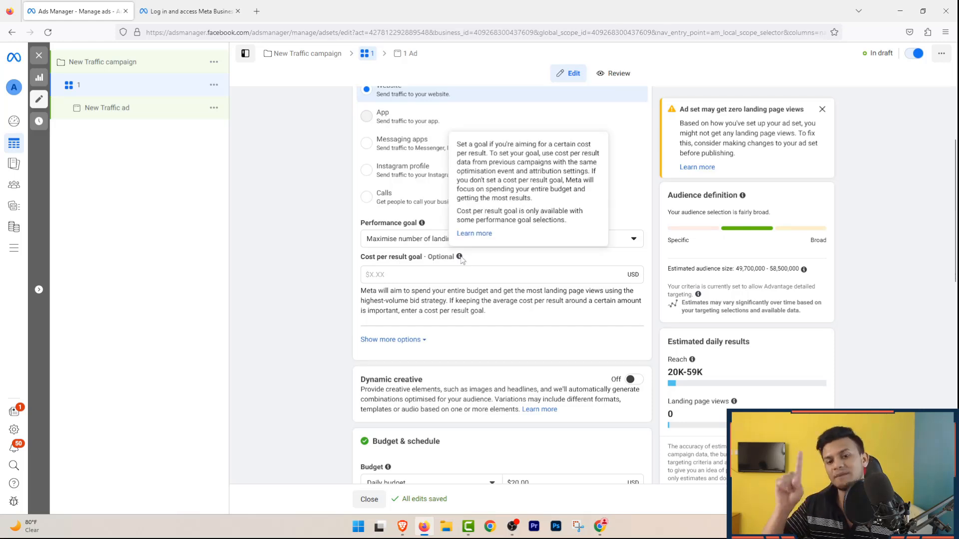
pyautogui.click(390, 339)
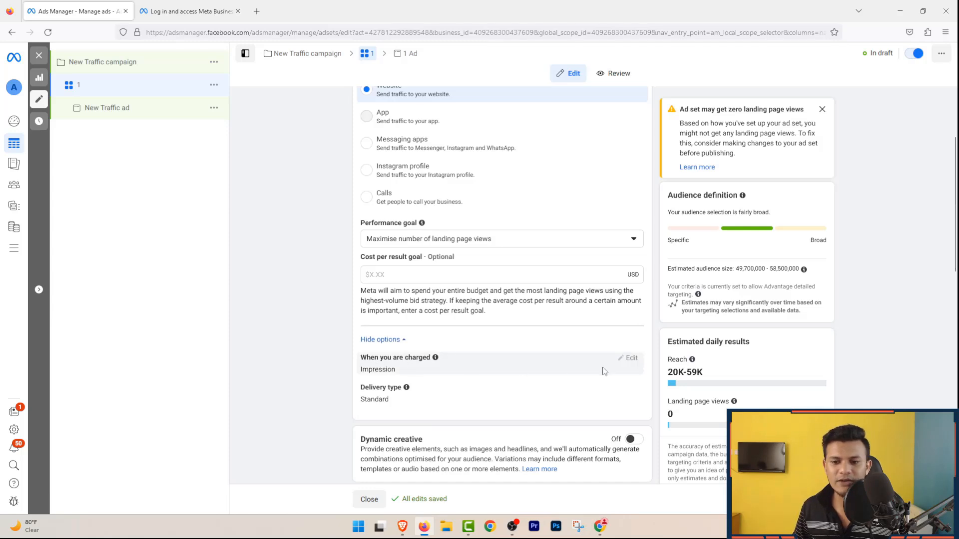
pyautogui.moveTo(396, 373); pyautogui.dragTo(366, 370)
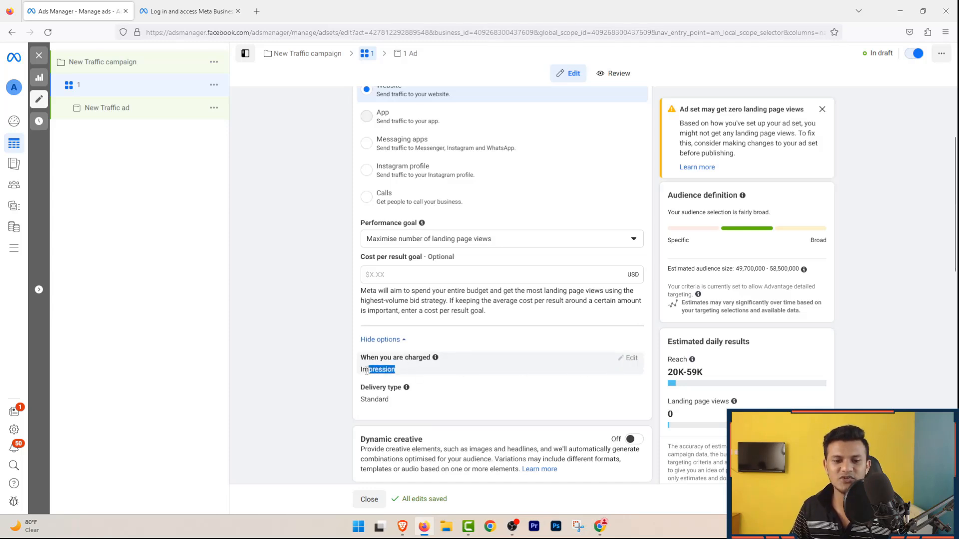
pyautogui.click(339, 368)
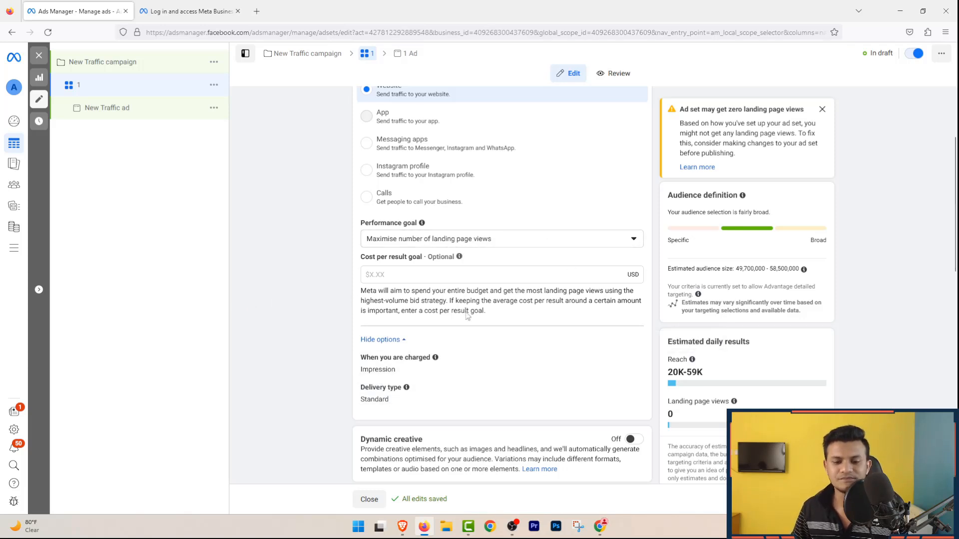
# Enable an end date in the ad set's schedule and set it to 18/10/2023
pyautogui.scroll(-2, 469, 312)
pyautogui.scroll(-2, 474, 306)
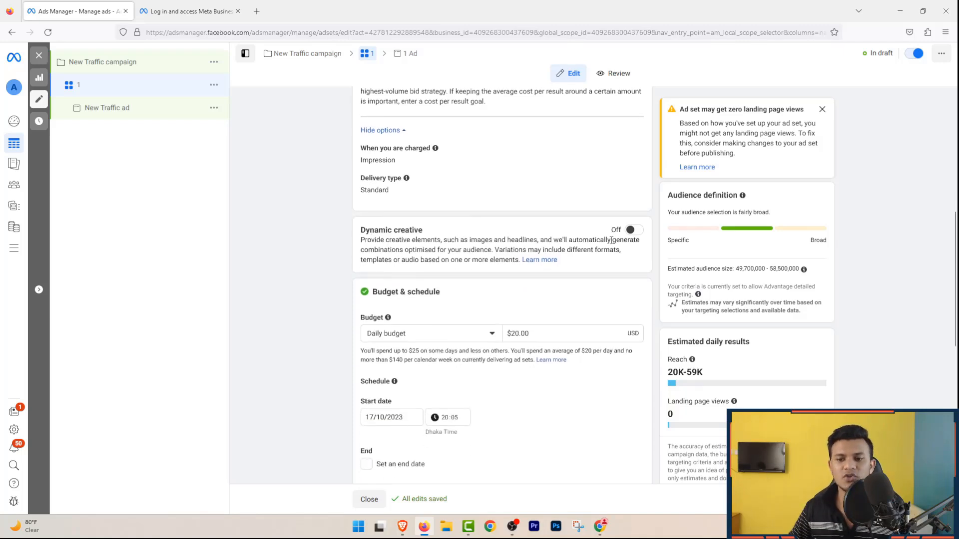
pyautogui.scroll(-1, 532, 247)
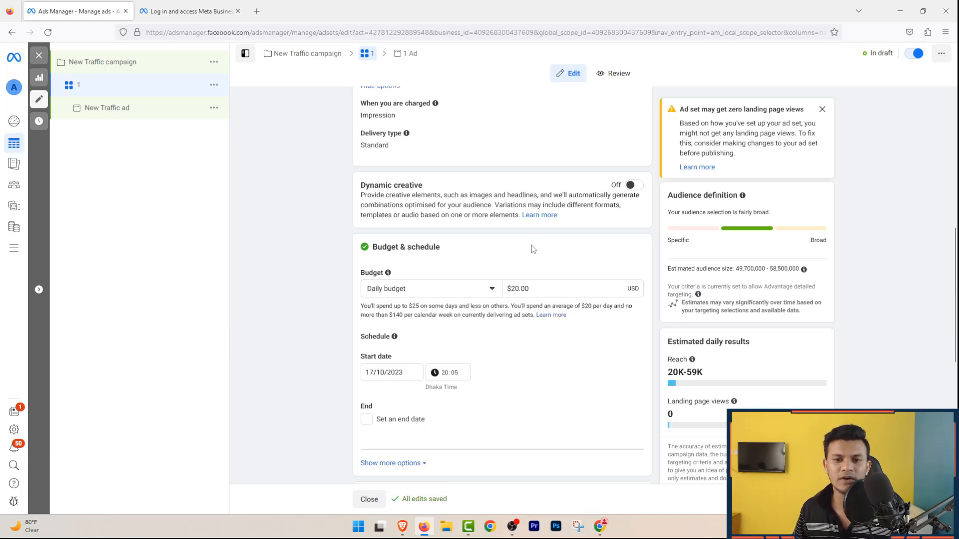
pyautogui.scroll(-2, 533, 249)
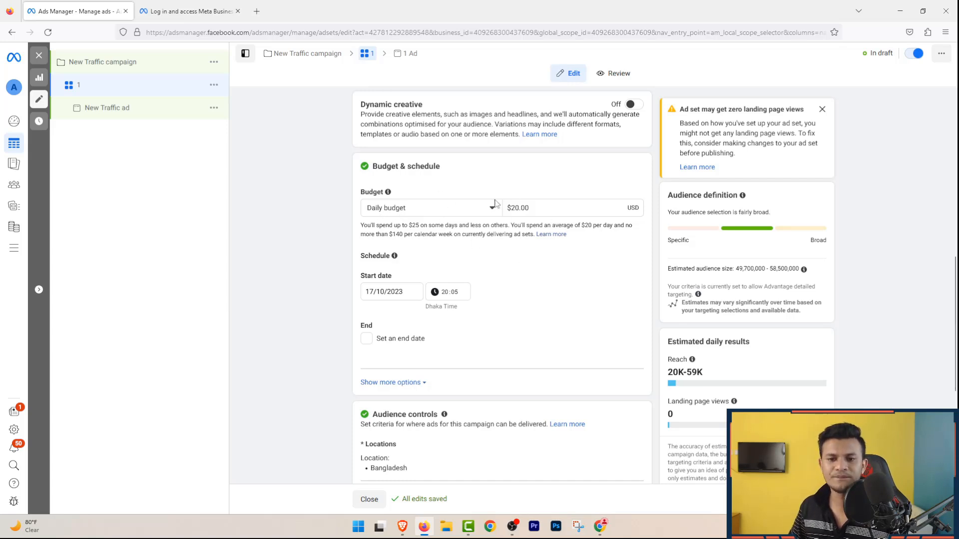
pyautogui.scroll(-1, 503, 223)
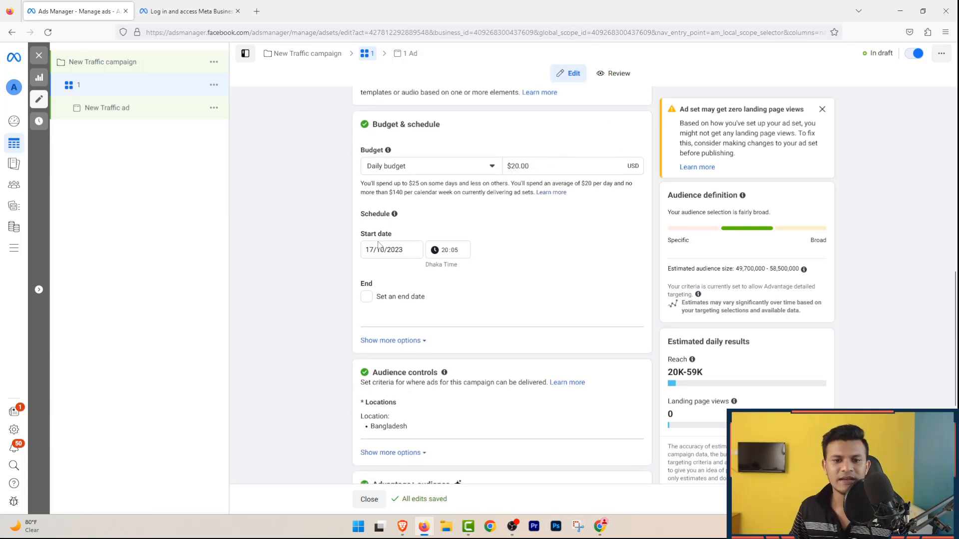
pyautogui.click(366, 296)
pyautogui.click(392, 320)
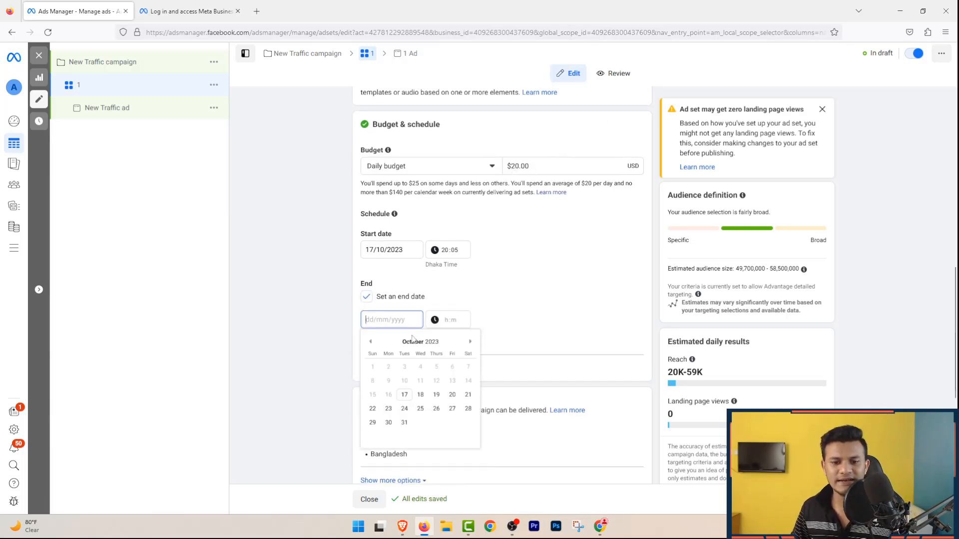
pyautogui.click(420, 395)
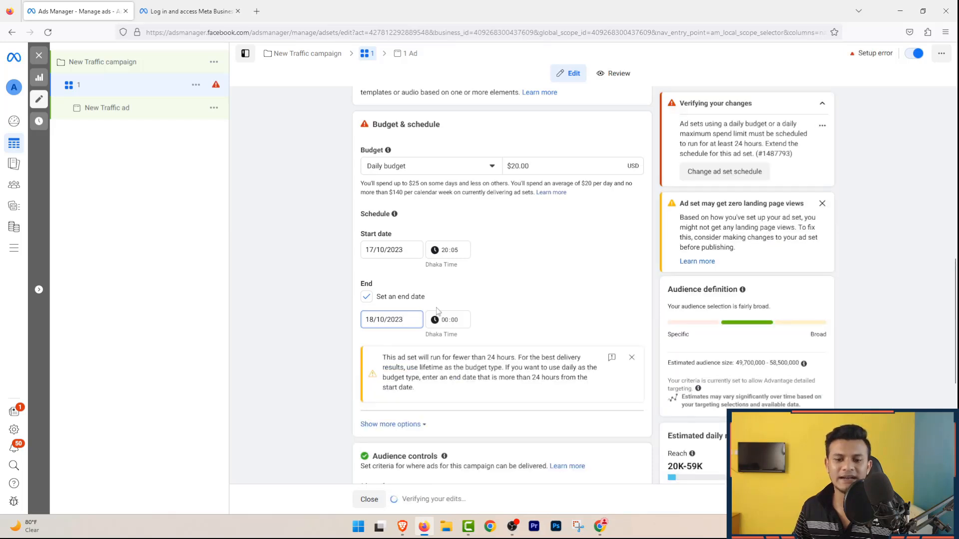
# Switch the ad set from Advantage+ audience to the original audience options and review the new audience's targeting fields
pyautogui.scroll(-2, 452, 311)
pyautogui.scroll(-3, 434, 265)
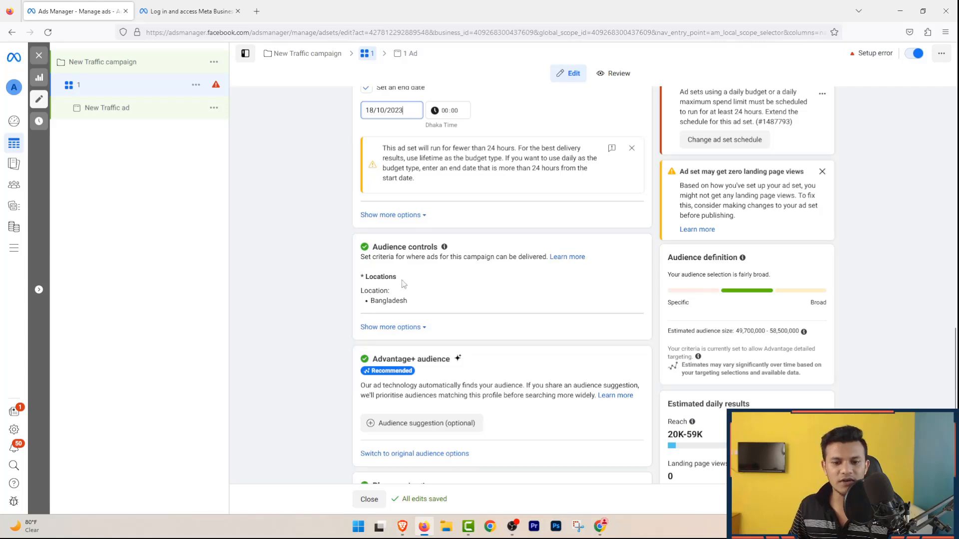
pyautogui.scroll(-2, 404, 283)
pyautogui.click(412, 379)
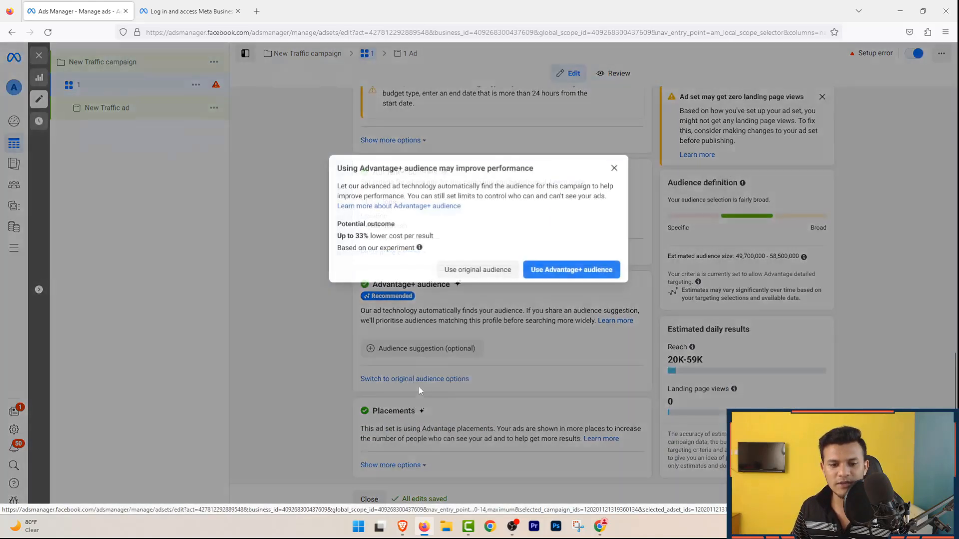
pyautogui.click(478, 269)
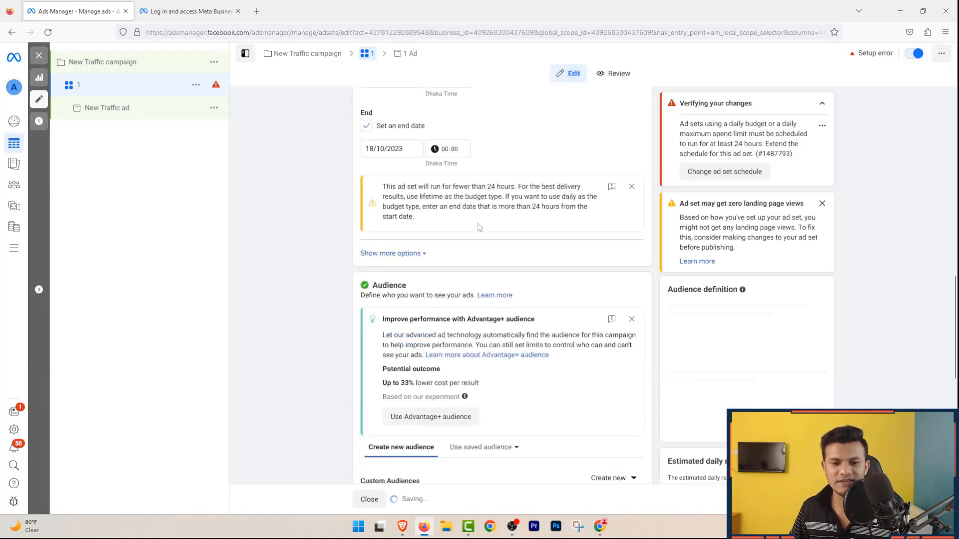
pyautogui.scroll(-5, 478, 227)
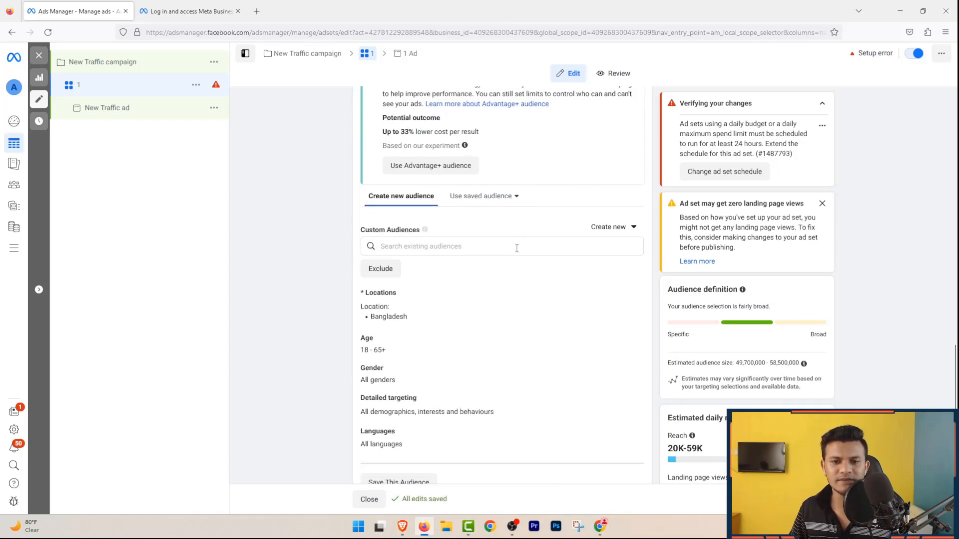
pyautogui.scroll(-2, 487, 247)
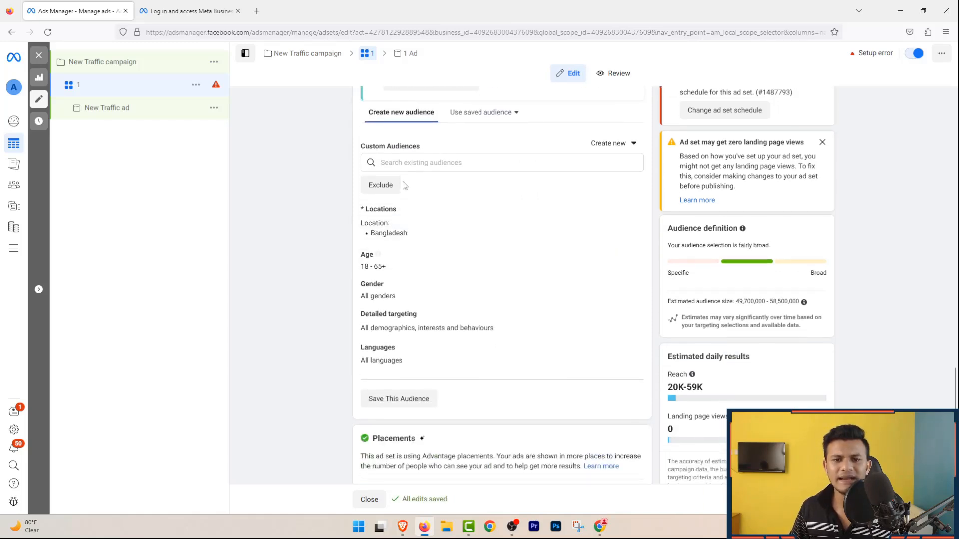
# Check the list of saved audiences and review the new audience's custom audience, location, age, gender and language fields
pyautogui.click(482, 113)
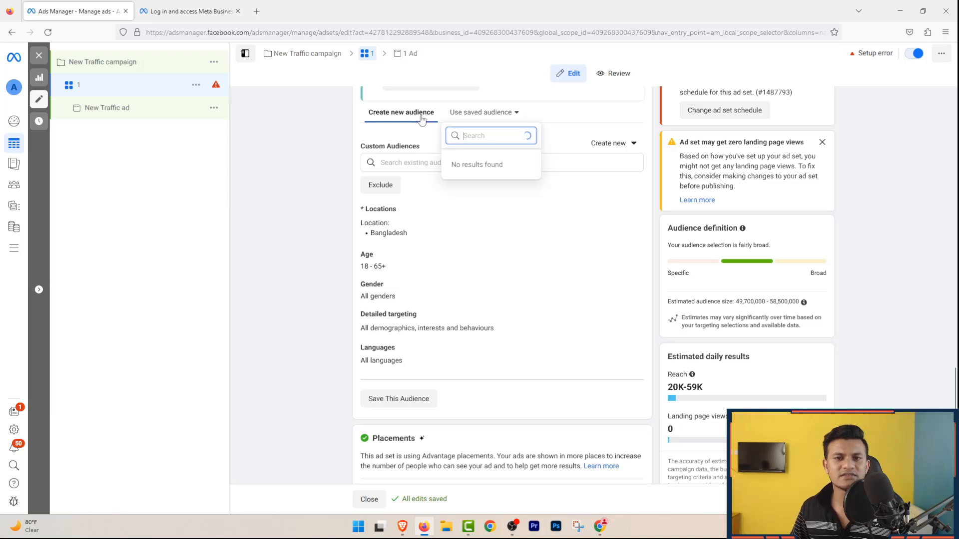
pyautogui.click(324, 178)
pyautogui.scroll(2, 374, 179)
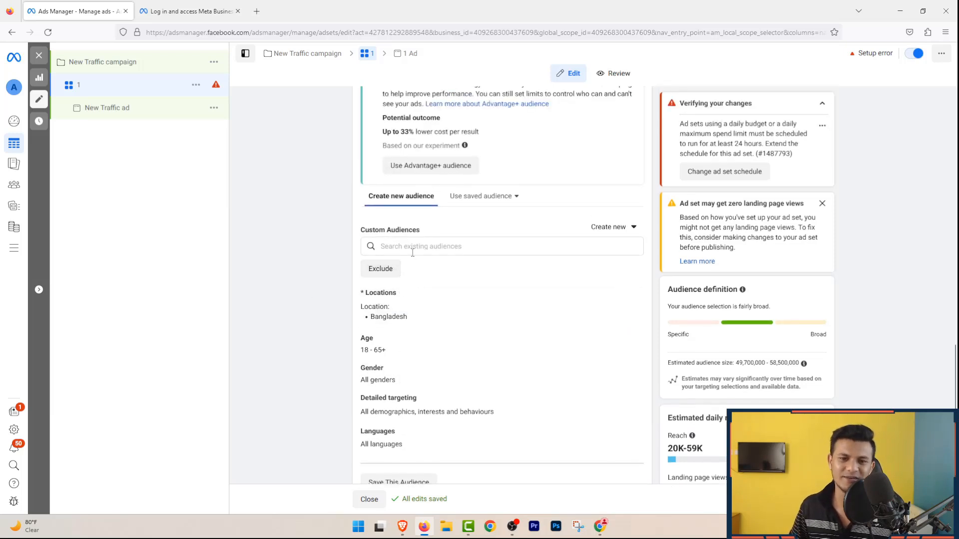
pyautogui.scroll(-2, 428, 261)
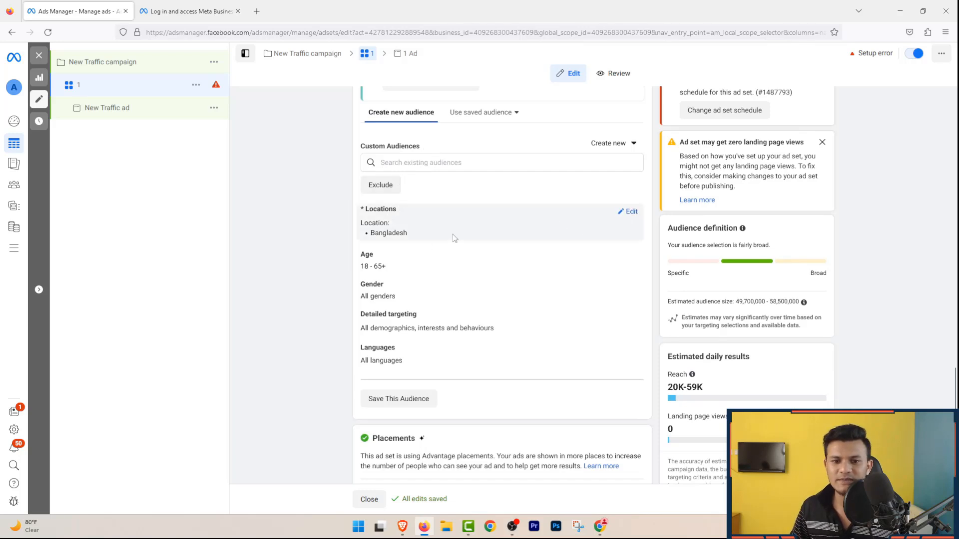
pyautogui.scroll(-1, 624, 292)
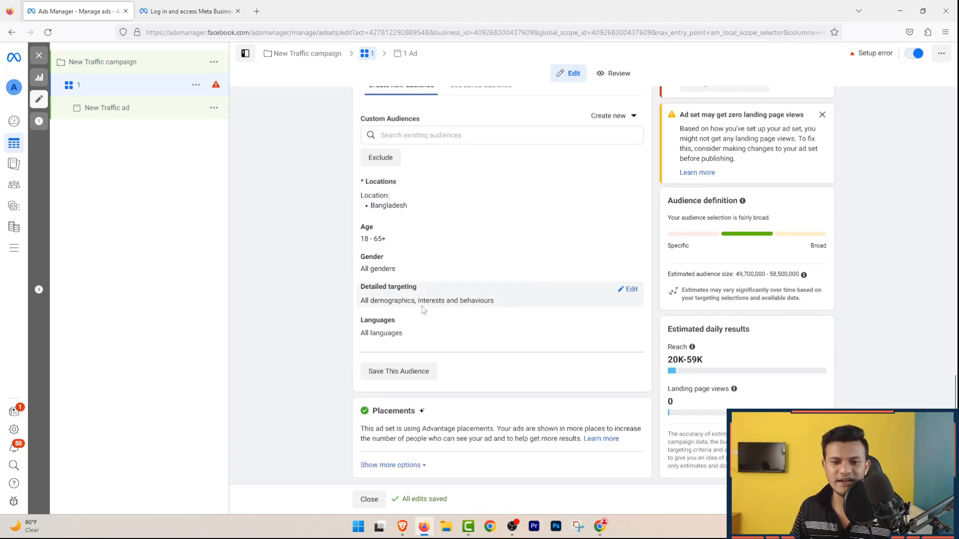
# Edit the detailed targeting and add the Engaged shoppers behaviour from the Purchase behaviour category
pyautogui.click(628, 290)
pyautogui.scroll(-2, 491, 333)
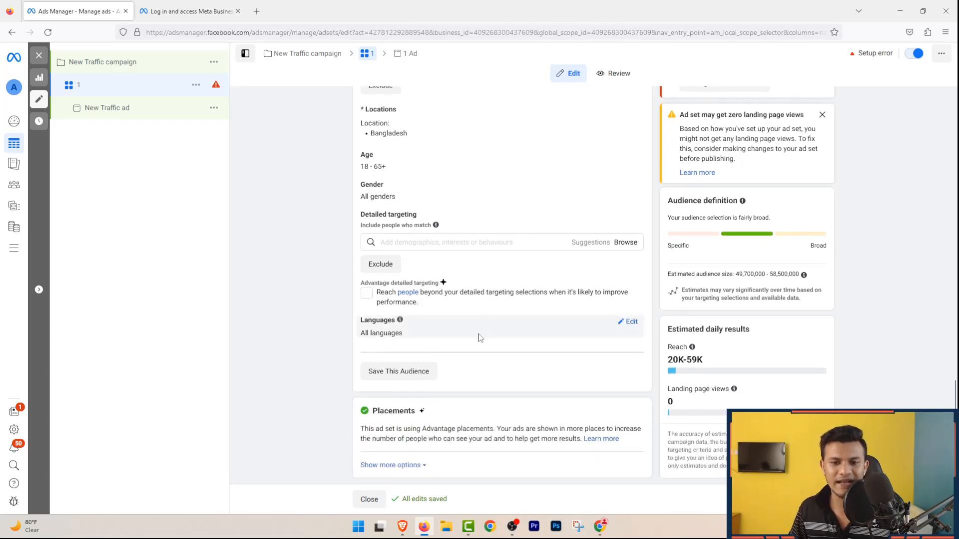
pyautogui.click(621, 249)
pyautogui.click(396, 294)
pyautogui.scroll(-3, 390, 341)
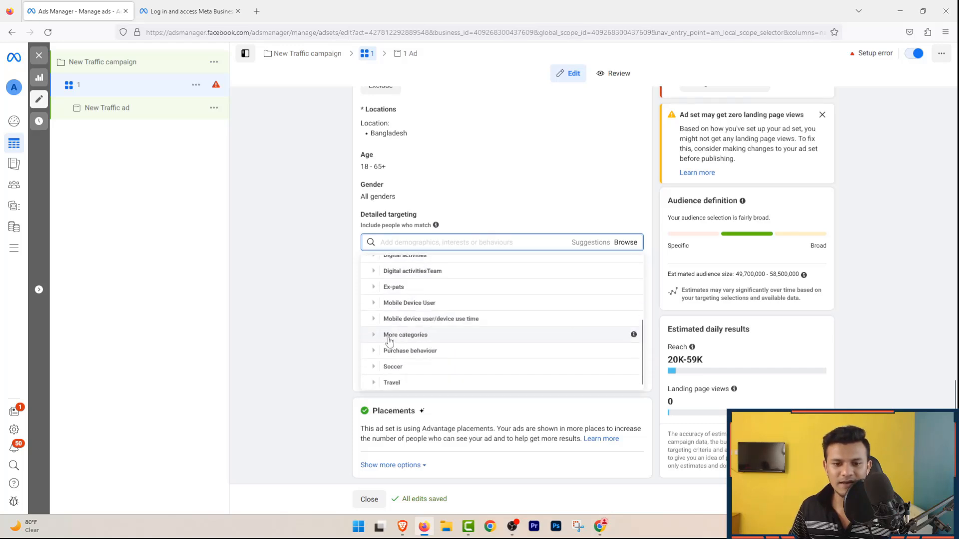
pyautogui.click(408, 354)
pyautogui.click(424, 353)
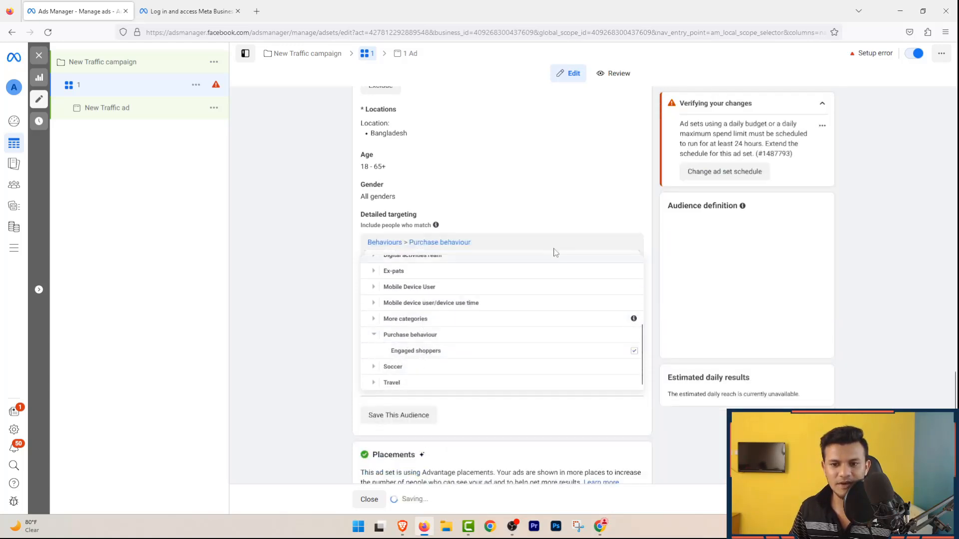
# Add the suggested interests Online shopping (retail) and Shopping (retail) to the detailed targeting
pyautogui.click(591, 286)
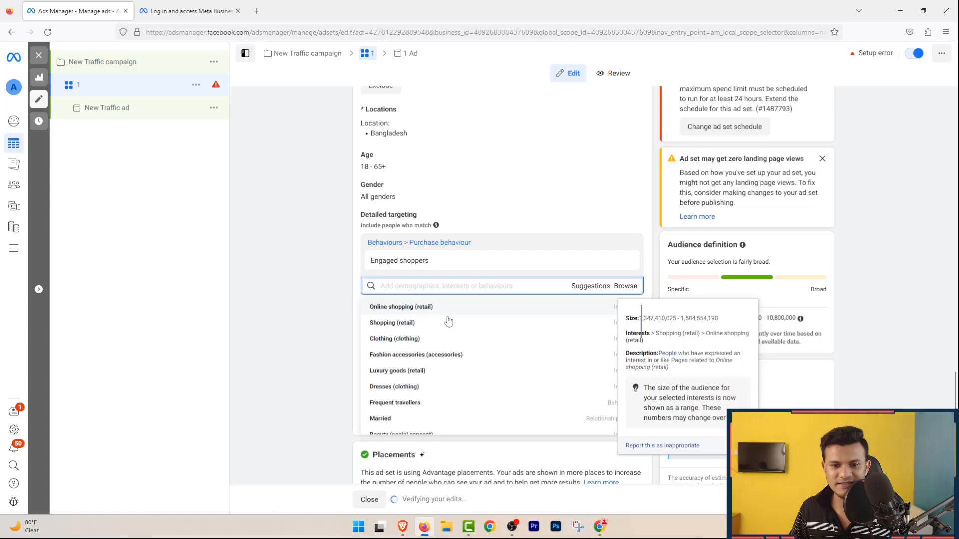
pyautogui.click(399, 308)
pyautogui.click(361, 341)
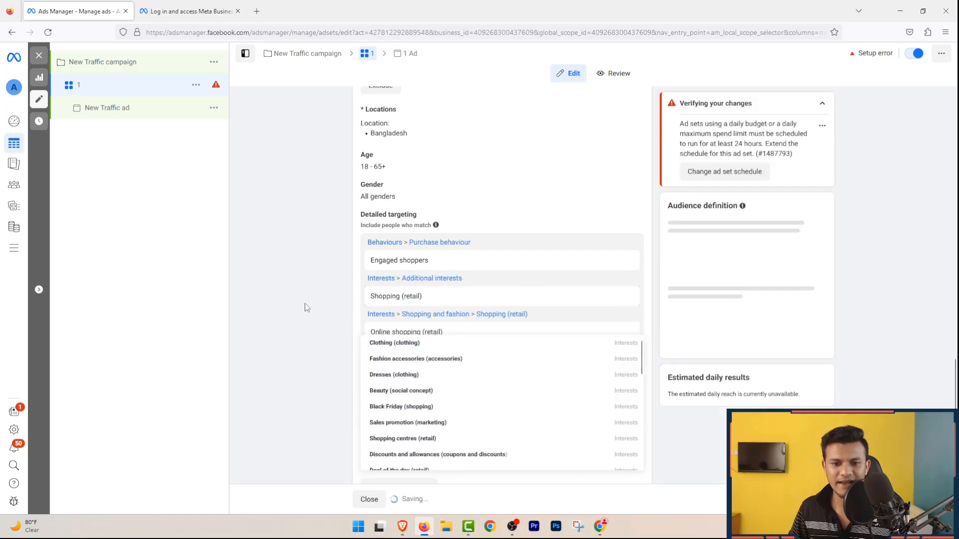
pyautogui.click(305, 307)
# View the Save audience dialog for this targeting, dismiss it without saving and check where saved audiences are listed
pyautogui.scroll(-2, 425, 256)
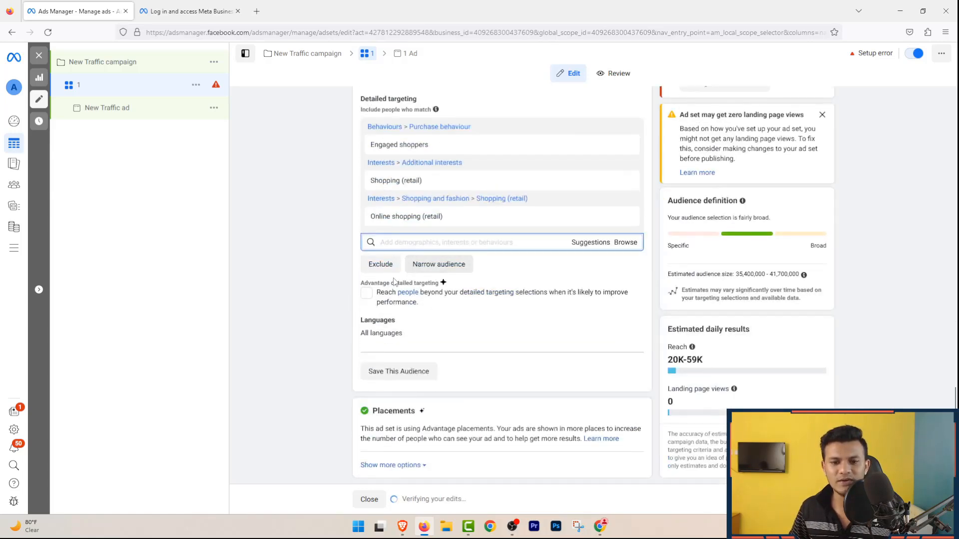
pyautogui.click(394, 371)
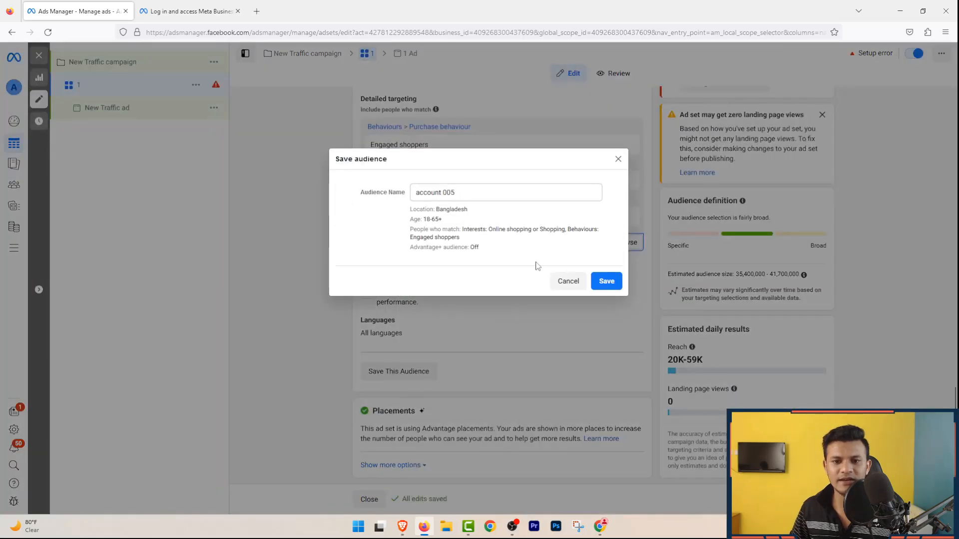
pyautogui.click(618, 158)
pyautogui.scroll(5, 473, 250)
pyautogui.click(477, 232)
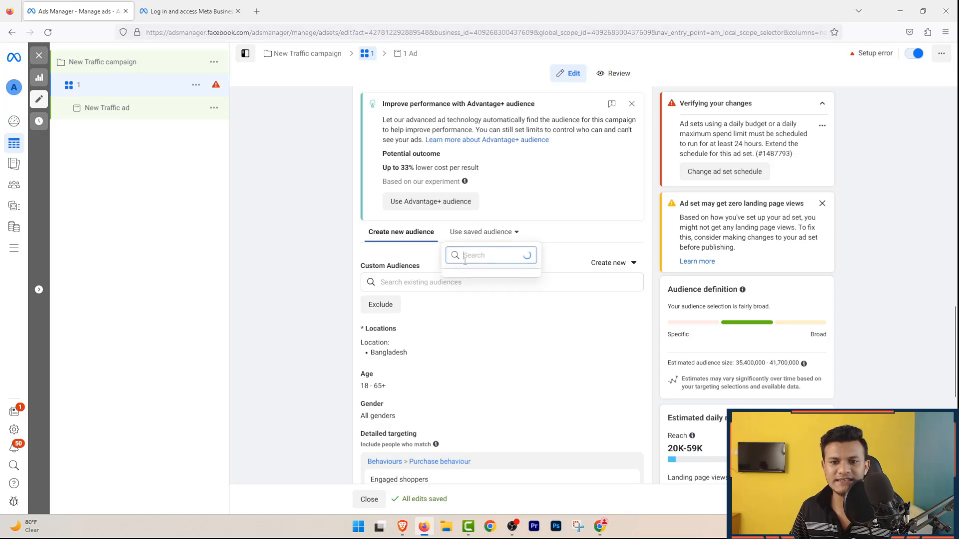
pyautogui.click(294, 296)
# Review the ad set's manual placements, expanding the Instagram platform and examining the full list of Facebook placements
pyautogui.scroll(-8, 300, 289)
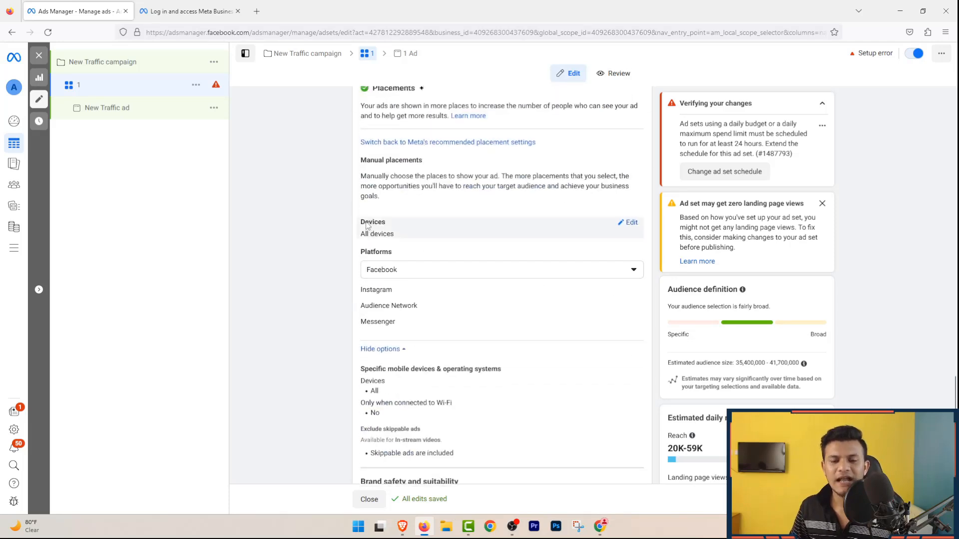
pyautogui.scroll(2, 415, 262)
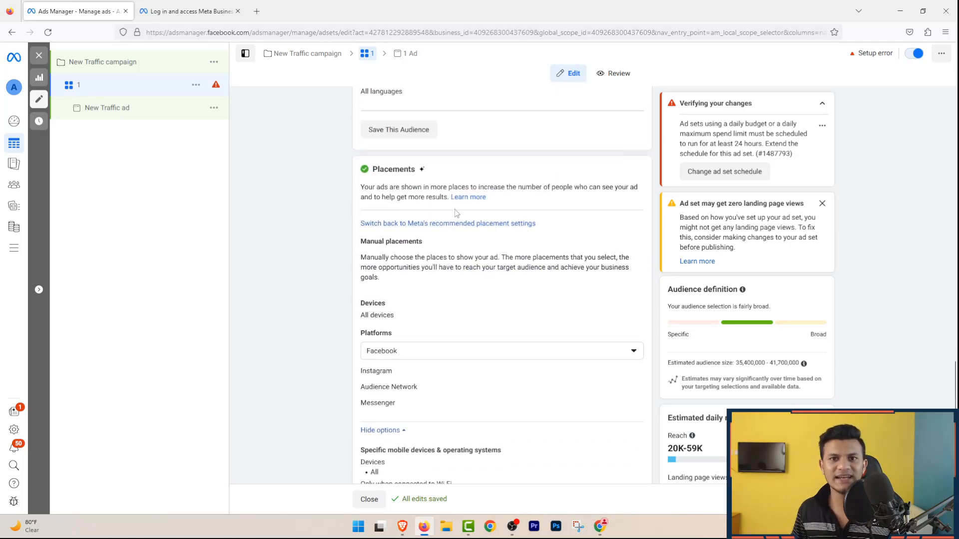
pyautogui.click(418, 352)
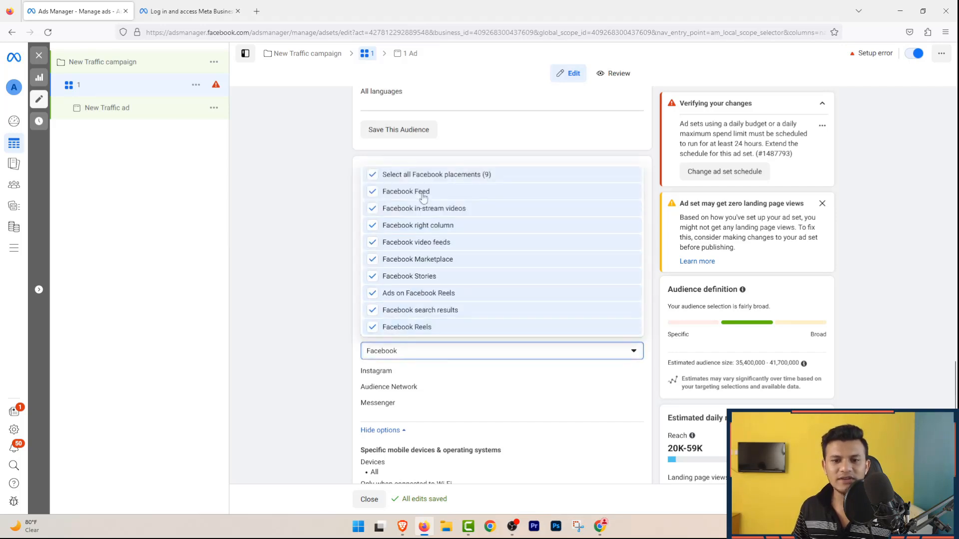
pyautogui.click(291, 269)
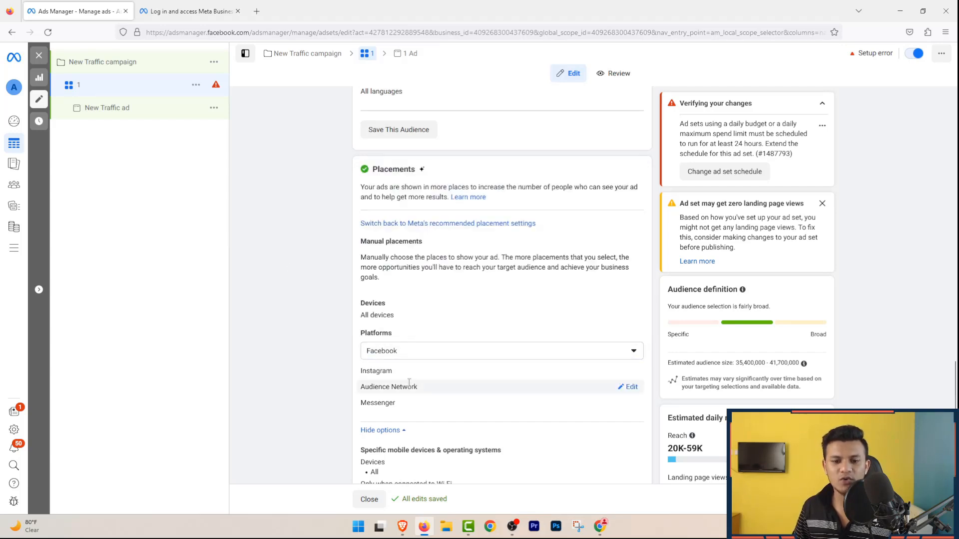
pyautogui.click(439, 376)
pyautogui.click(313, 395)
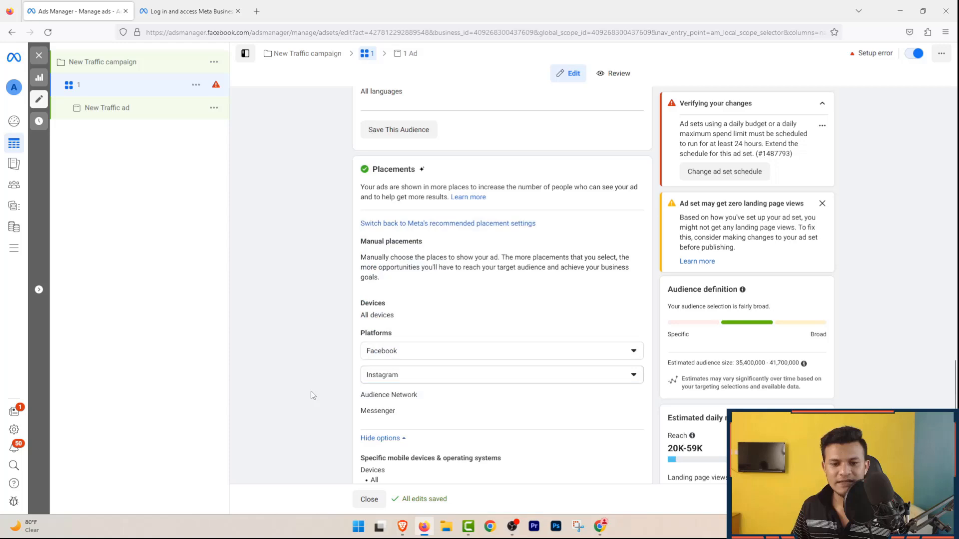
pyautogui.click(433, 356)
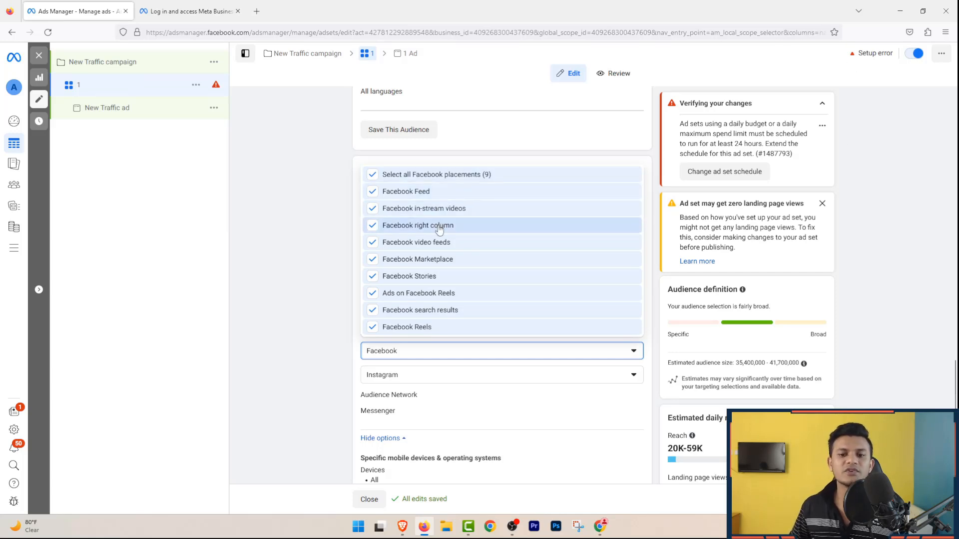
pyautogui.click(348, 221)
pyautogui.scroll(-5, 390, 210)
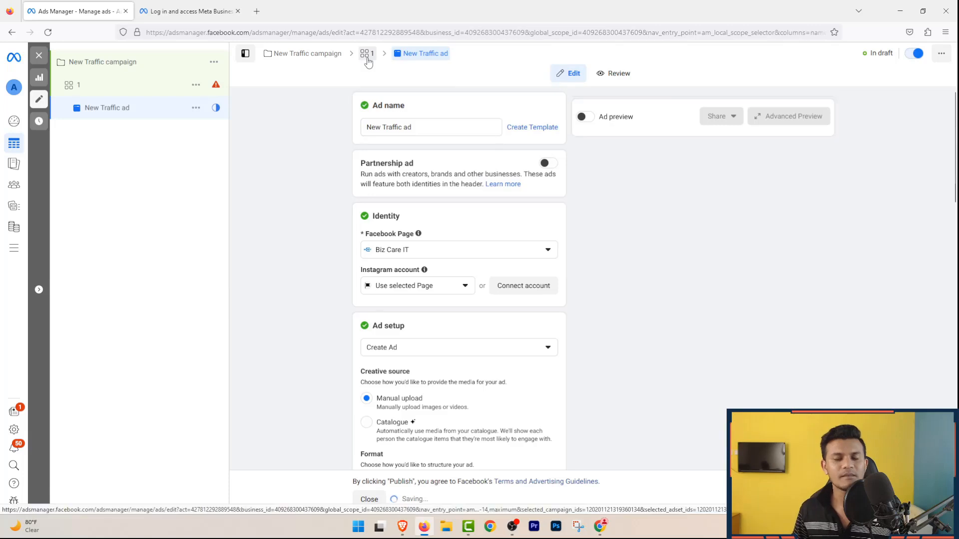
# Return to the ad set and review its conversion, budget and schedule, audience and placement settings
pyautogui.click(367, 55)
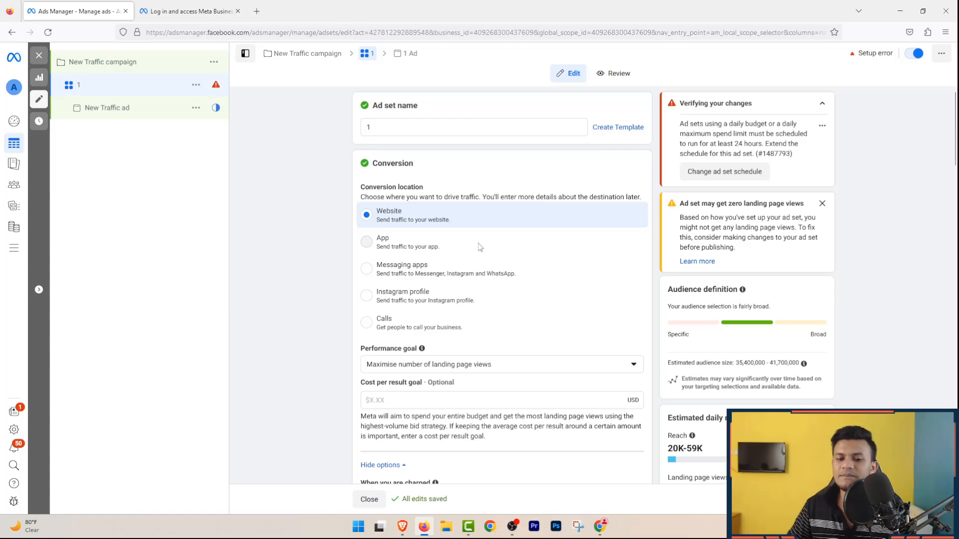
pyautogui.scroll(-10, 479, 247)
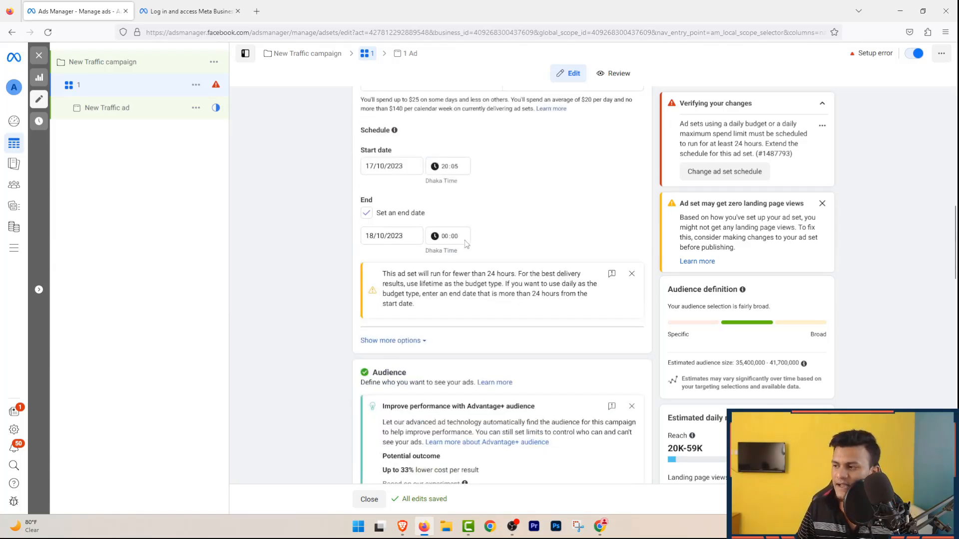
pyautogui.scroll(4, 466, 243)
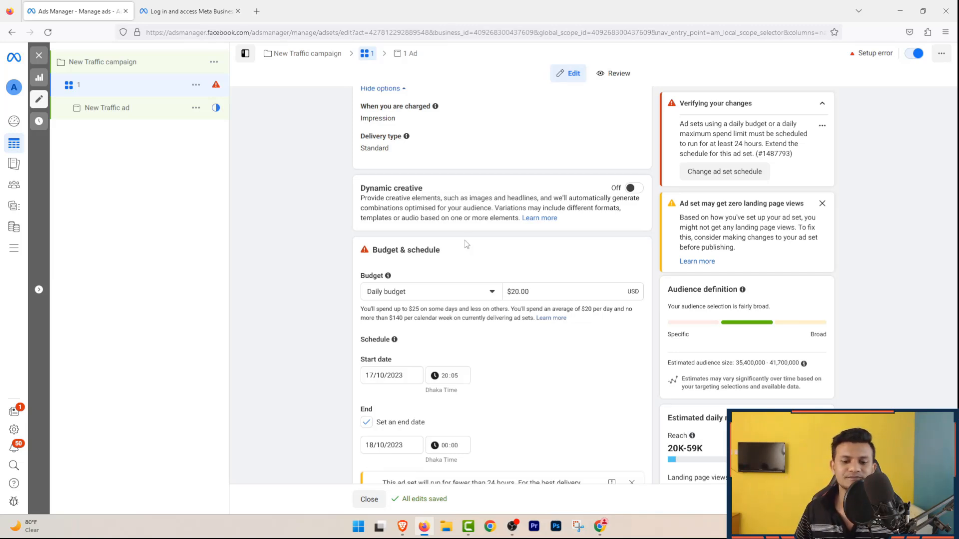
pyautogui.scroll(-1, 467, 245)
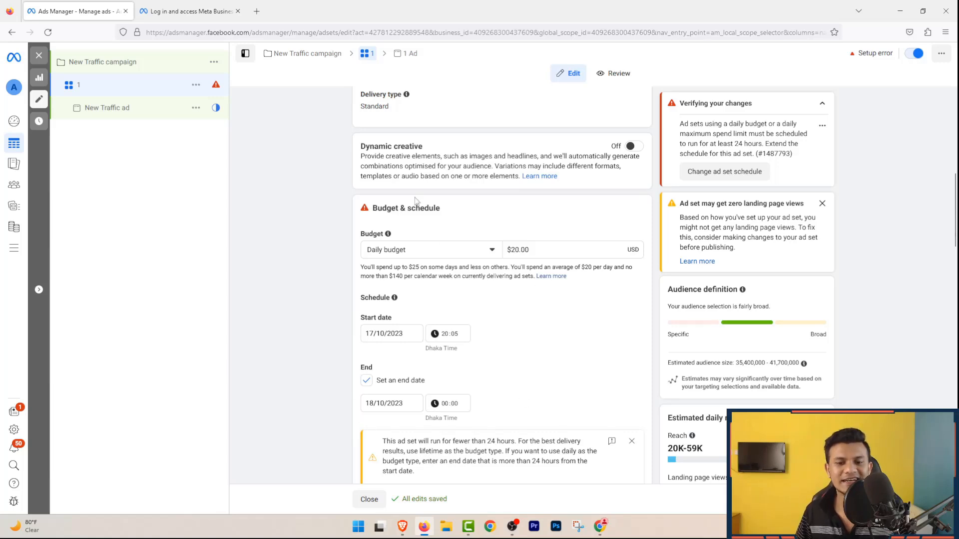
pyautogui.scroll(-10, 487, 380)
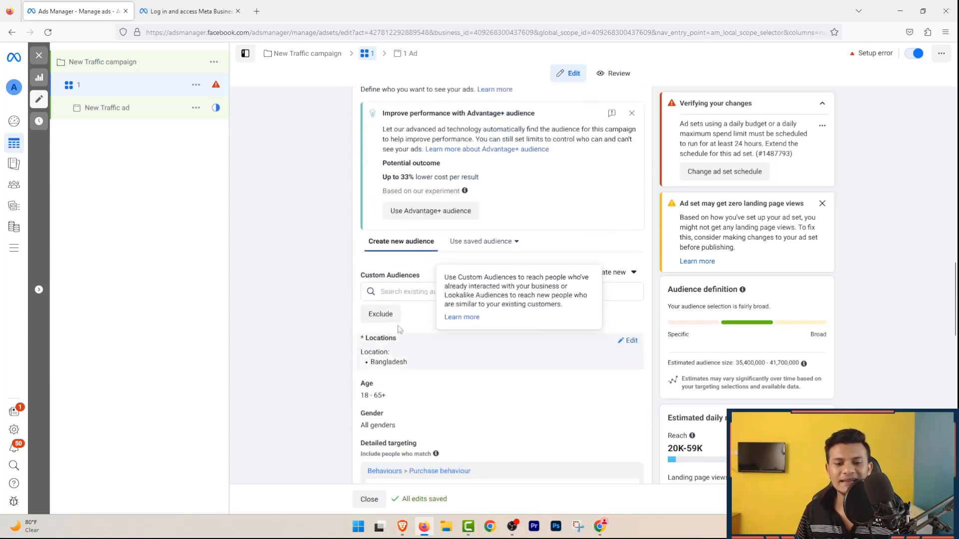
pyautogui.scroll(-6, 542, 335)
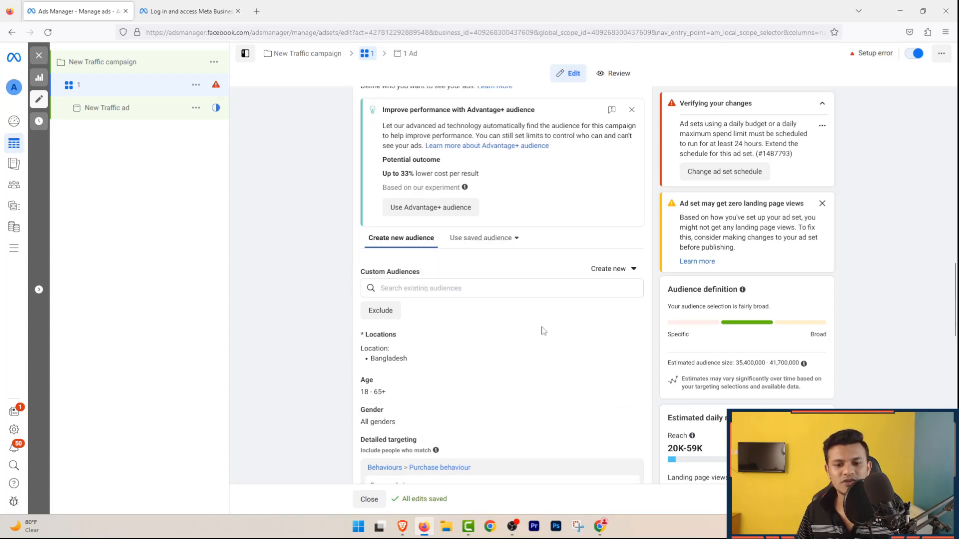
pyautogui.scroll(-6, 544, 348)
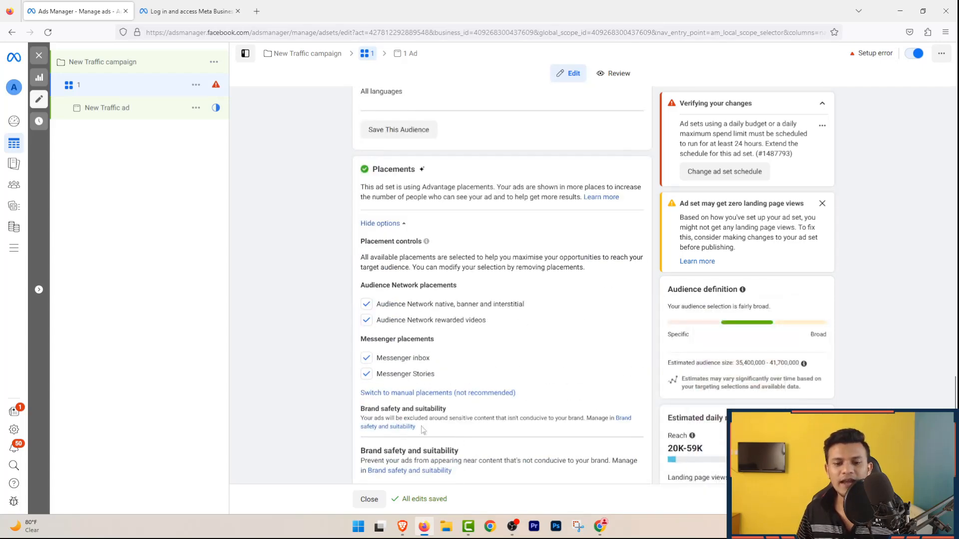
pyautogui.moveTo(497, 377)
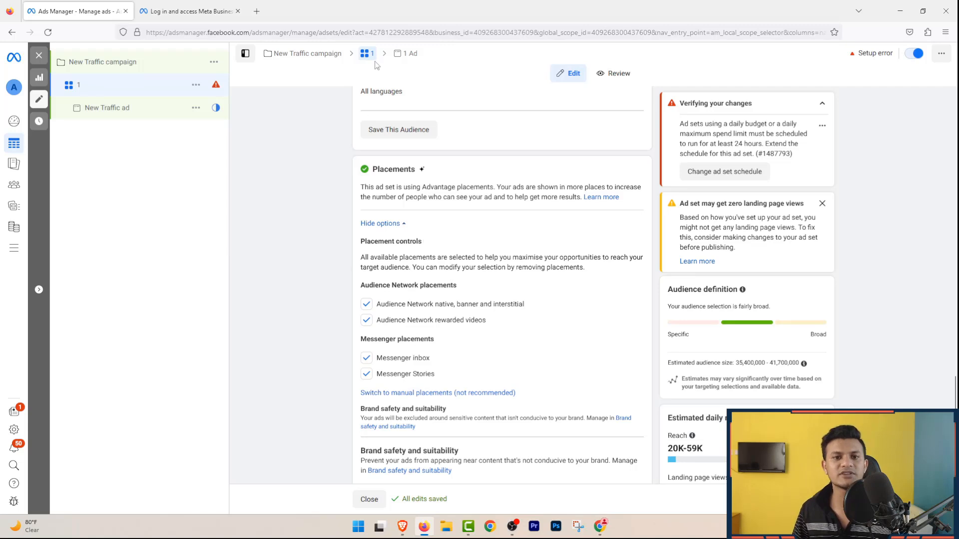
# Open the New Traffic ad and review its ad setup options, creative fields, call to action and website destination
pyautogui.click(410, 54)
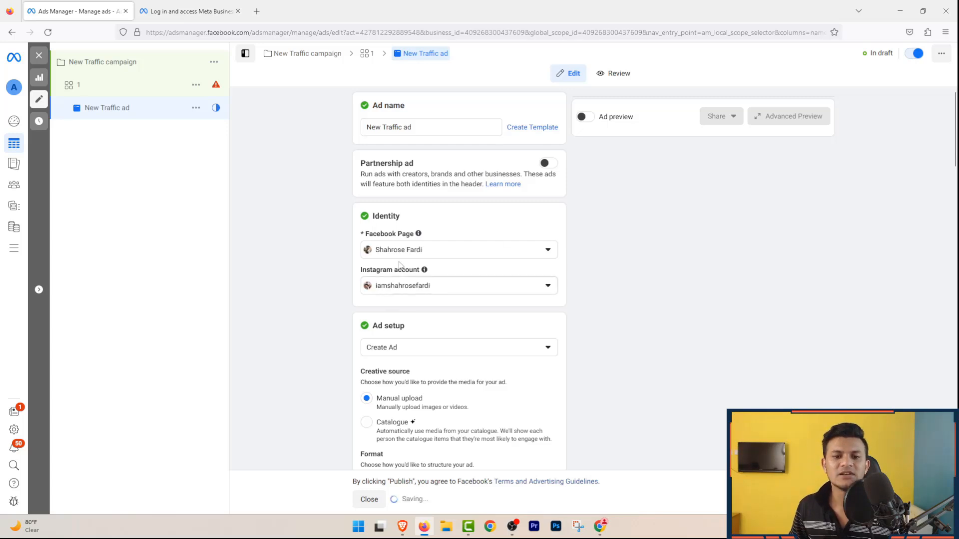
pyautogui.scroll(-2, 433, 235)
pyautogui.scroll(-2, 405, 195)
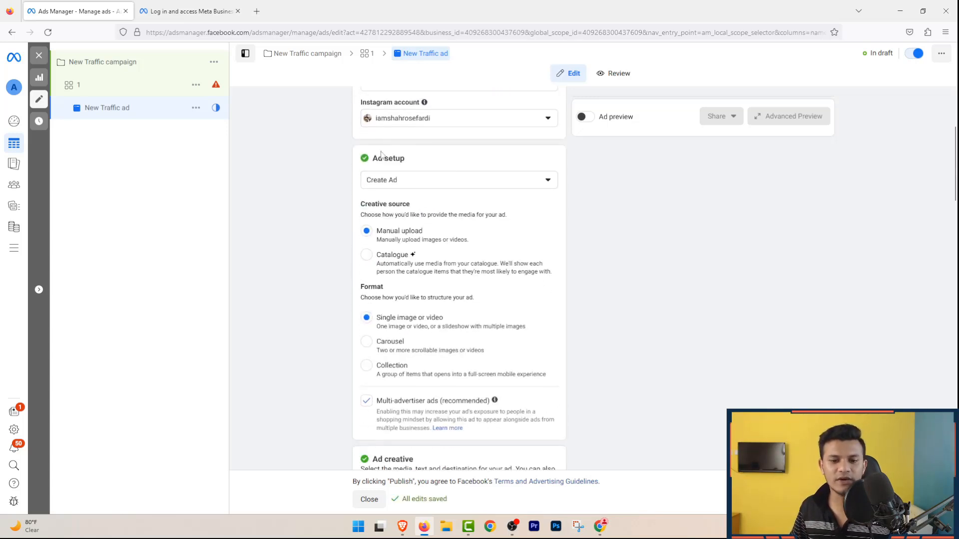
pyautogui.click(387, 188)
pyautogui.click(431, 203)
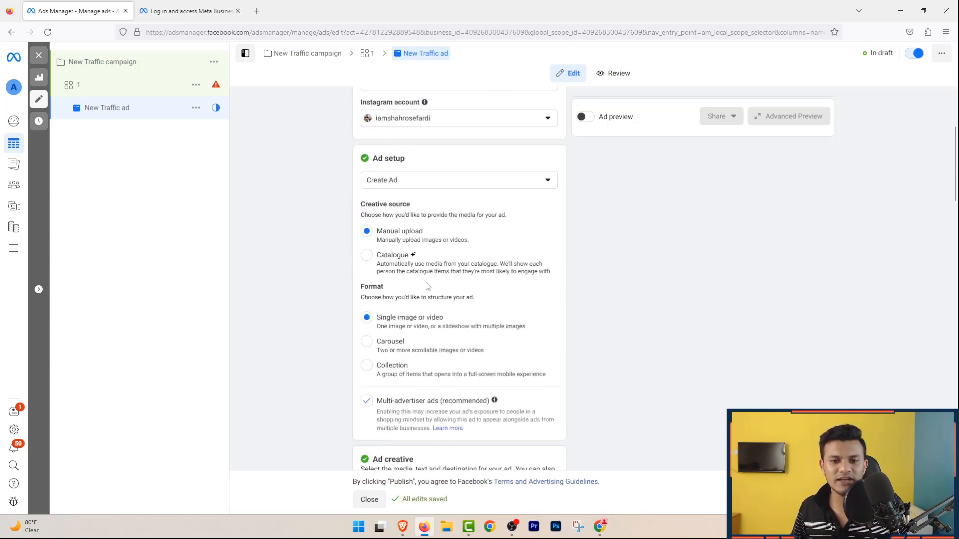
pyautogui.scroll(-3, 419, 259)
pyautogui.scroll(-10, 420, 259)
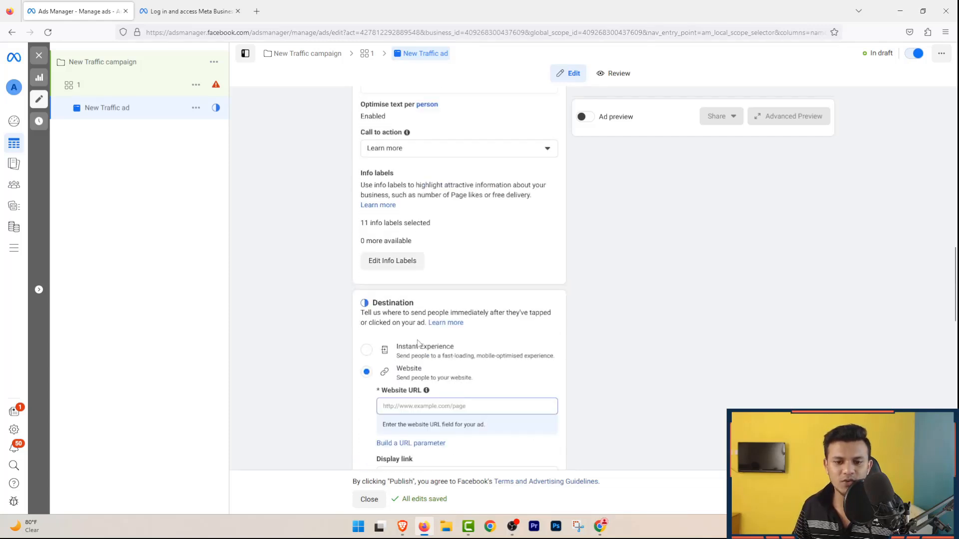
pyautogui.scroll(9, 418, 344)
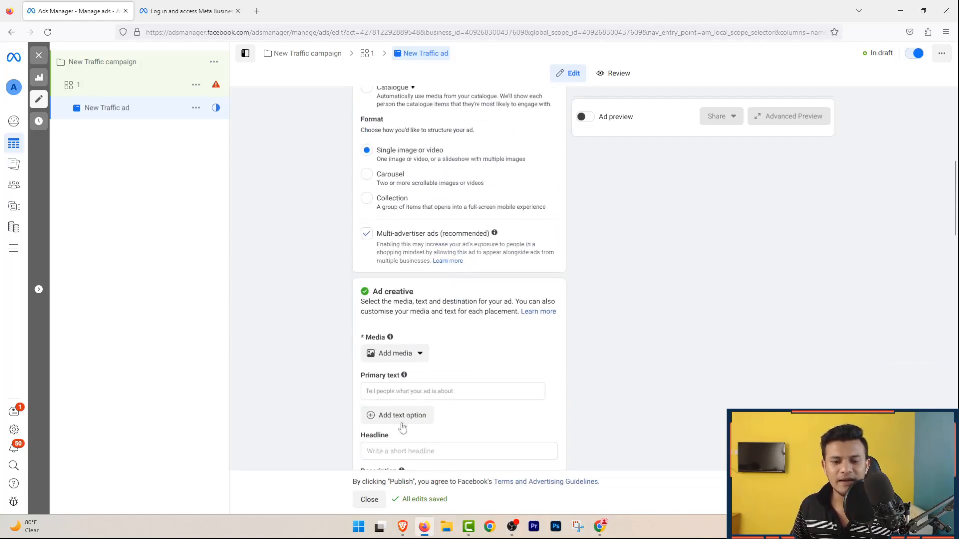
pyautogui.scroll(4, 402, 428)
# Set the ad setup to Use existing post and select the first Facebook video post dated 14 Oct 2023
pyautogui.click(399, 181)
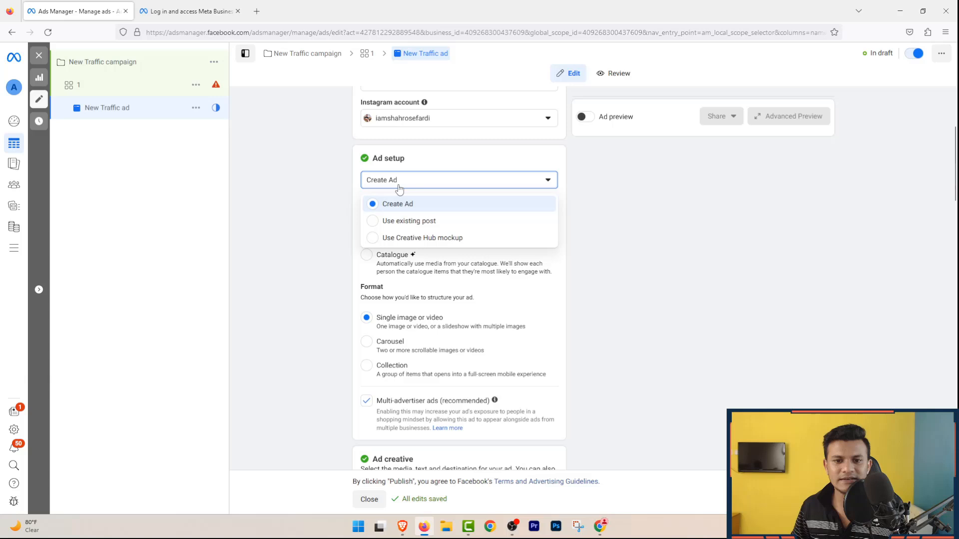
pyautogui.click(413, 222)
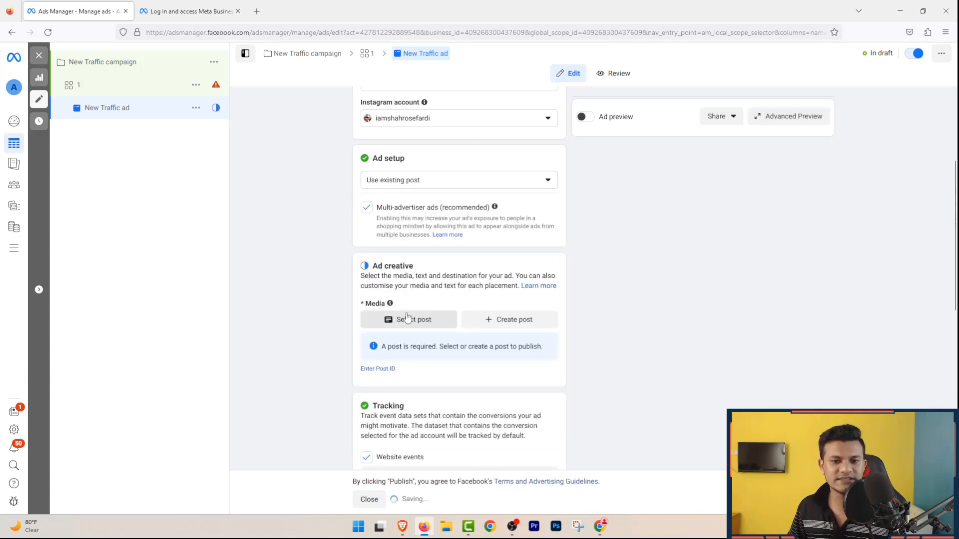
pyautogui.click(385, 319)
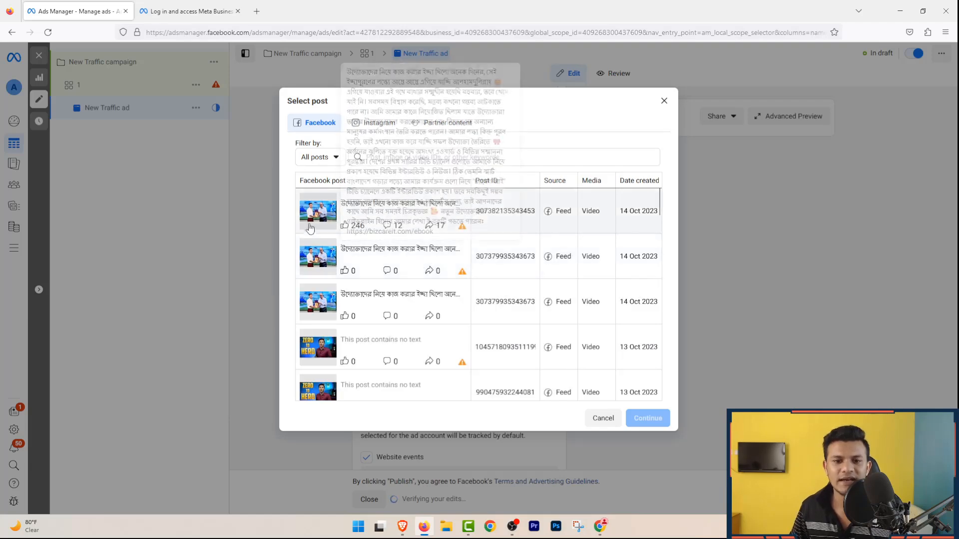
pyautogui.click(368, 206)
pyautogui.click(647, 418)
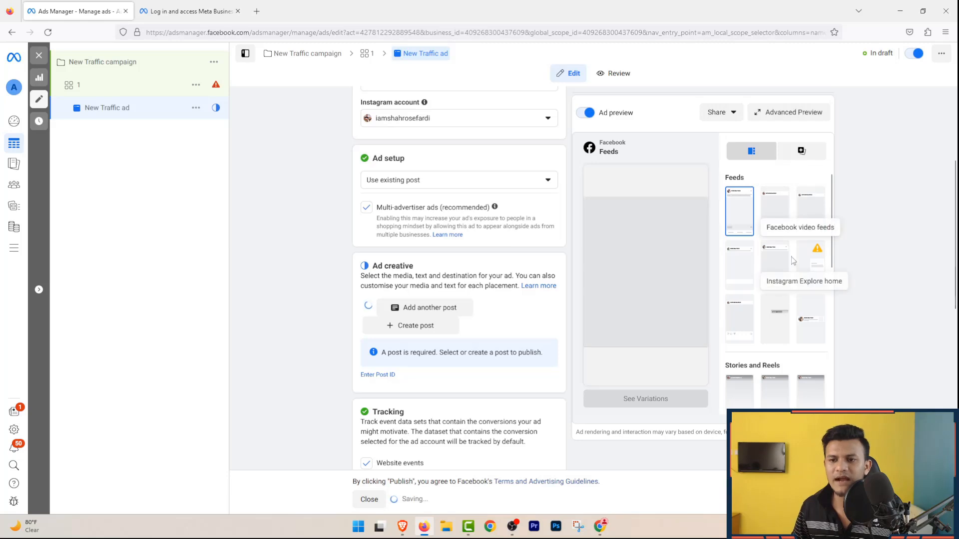
# Review the selected post's Advantage+ creative, call to action, tracking events and URL parameters, returning to the start of the ad settings
pyautogui.scroll(-2, 463, 320)
pyautogui.scroll(-4, 463, 319)
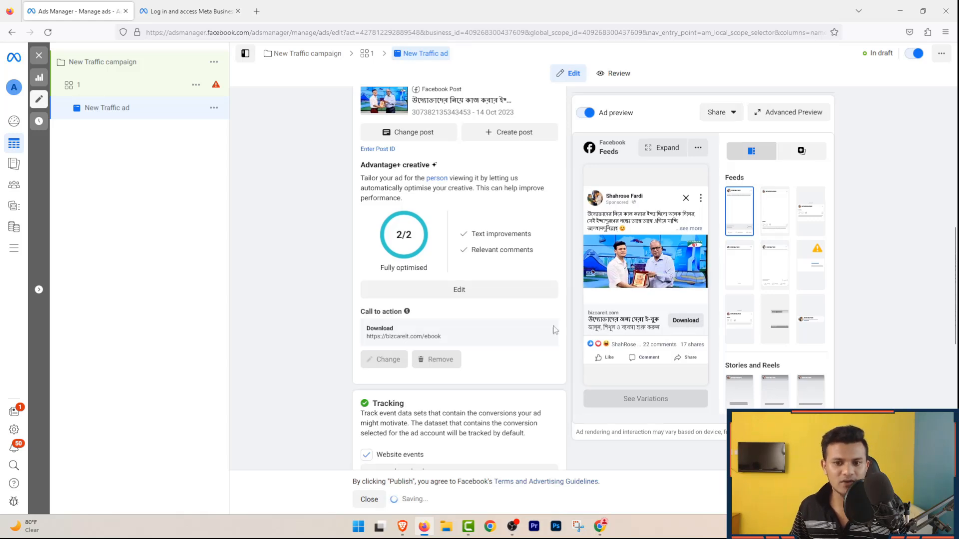
pyautogui.scroll(-4, 438, 214)
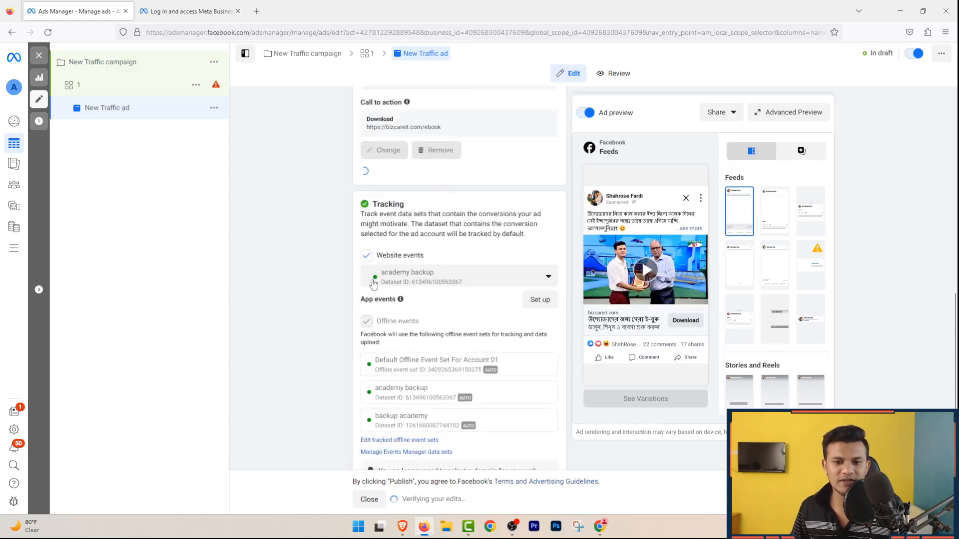
pyautogui.scroll(-3, 454, 284)
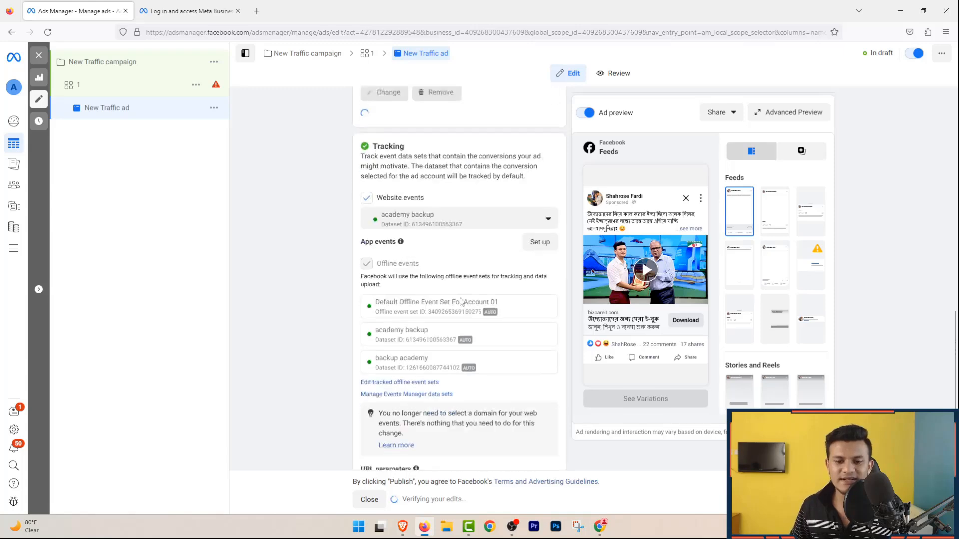
pyautogui.scroll(3, 428, 172)
pyautogui.scroll(-3, 408, 337)
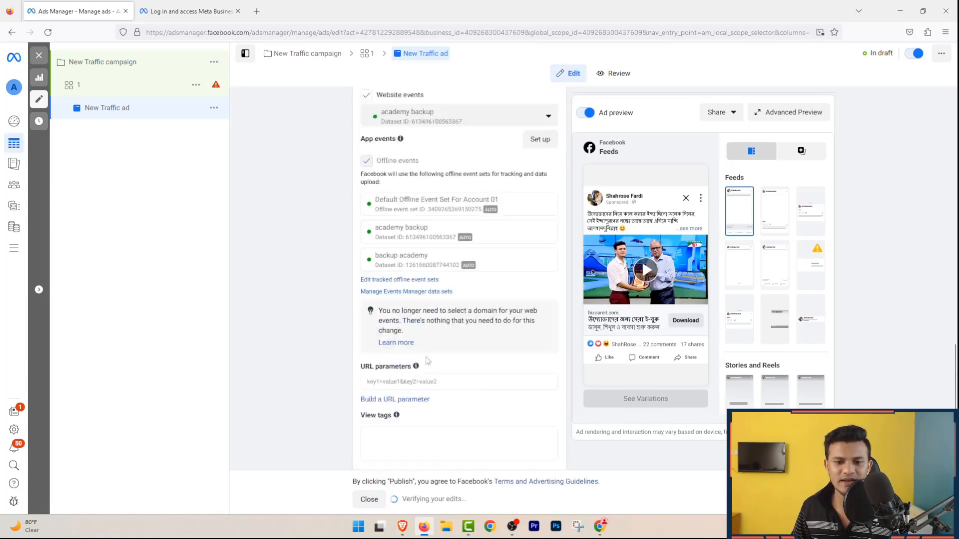
pyautogui.moveTo(396, 404)
pyautogui.scroll(10, 432, 360)
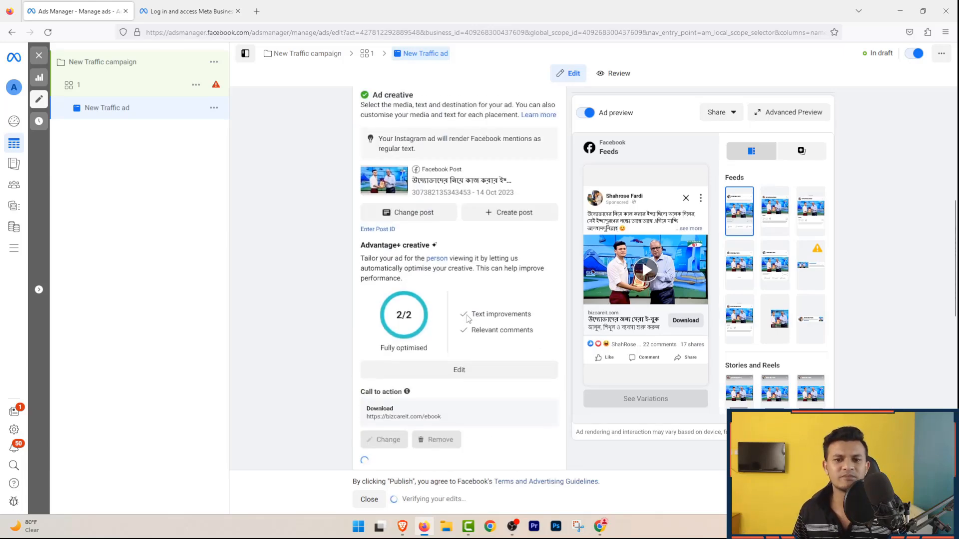
pyautogui.scroll(6, 466, 318)
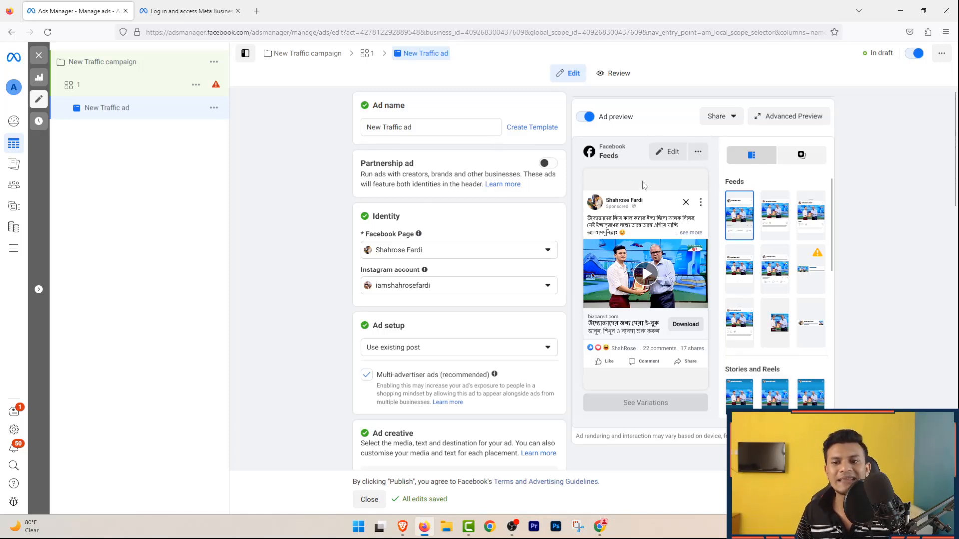
# Examine the ad's editable placement groups and tracking section, and preview the ad in the Facebook right column
pyautogui.scroll(-5, 460, 280)
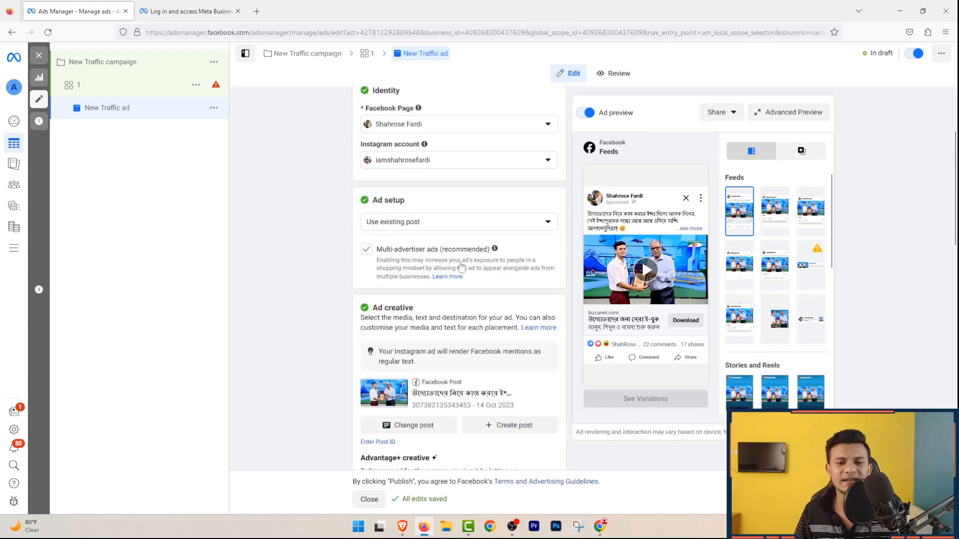
pyautogui.scroll(-7, 460, 384)
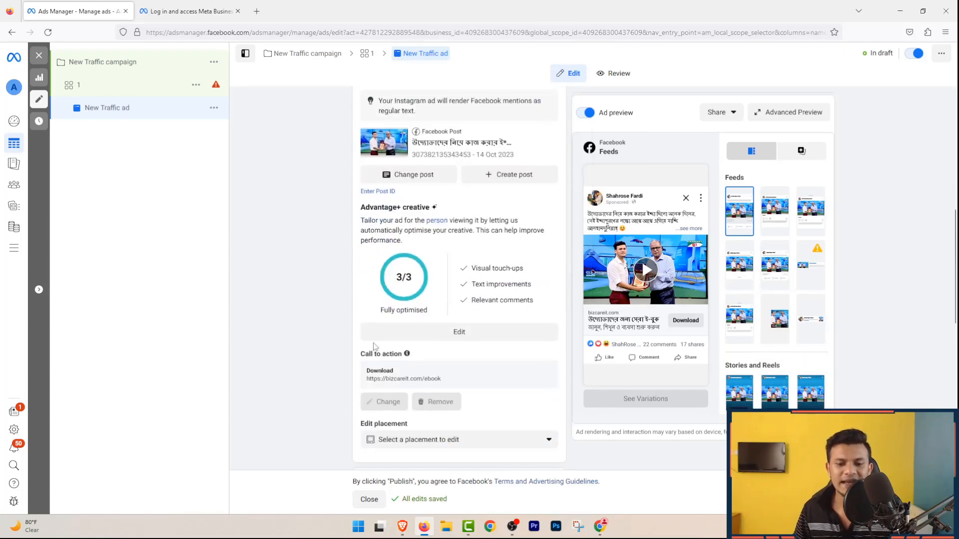
pyautogui.click(405, 273)
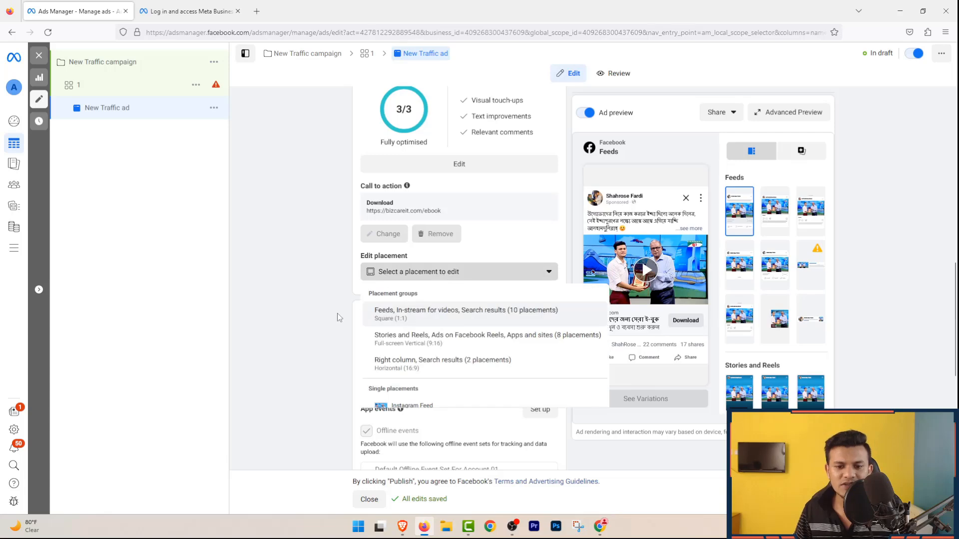
pyautogui.scroll(-3, 469, 353)
pyautogui.click(322, 349)
pyautogui.scroll(-4, 349, 347)
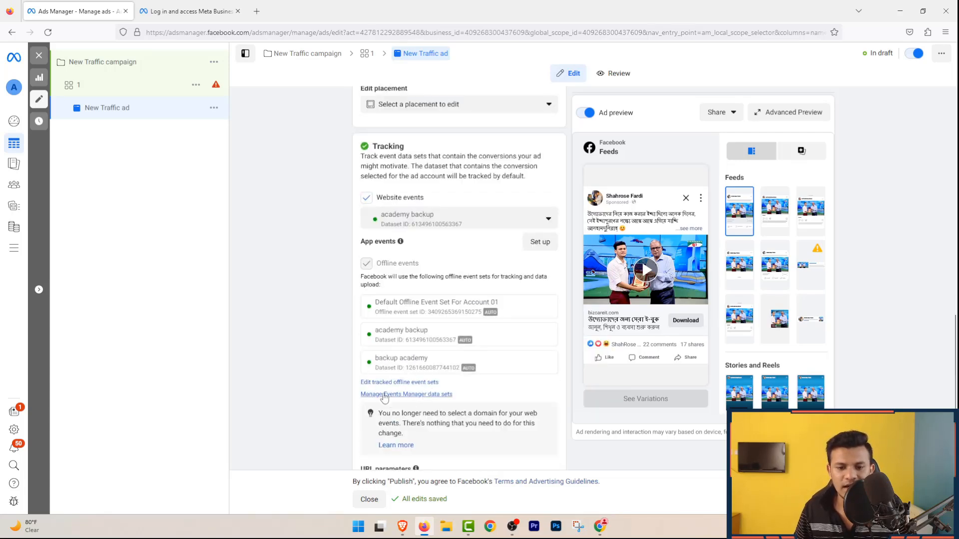
pyautogui.scroll(-2, 392, 402)
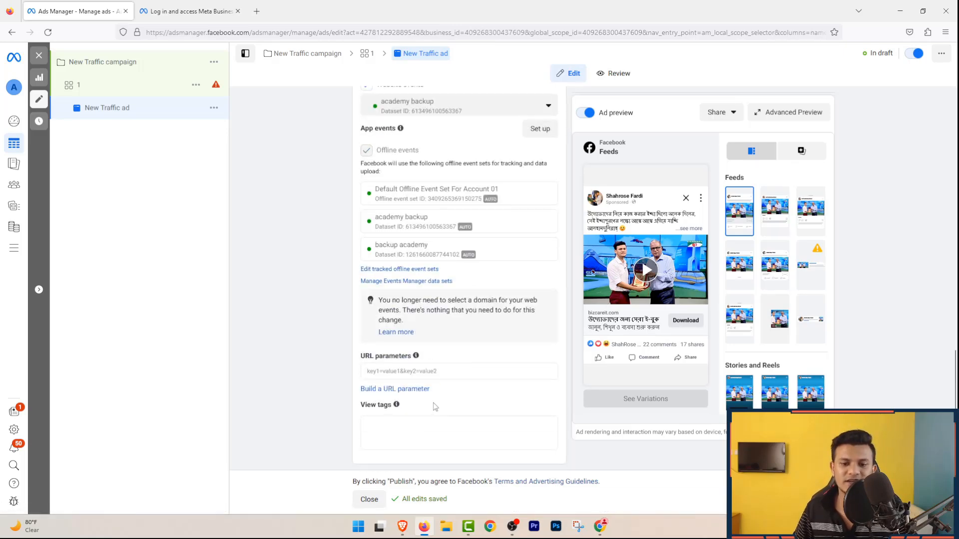
pyautogui.scroll(10, 389, 424)
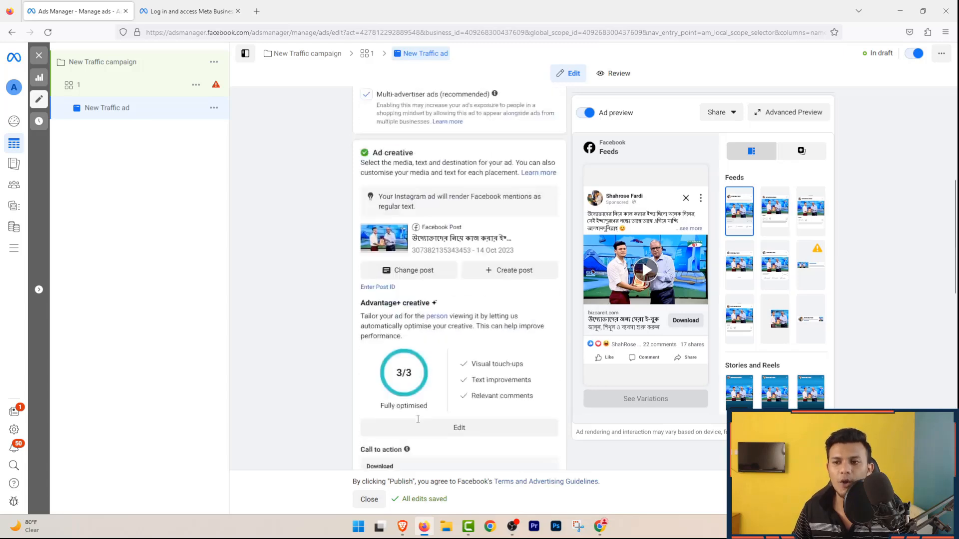
pyautogui.click(810, 265)
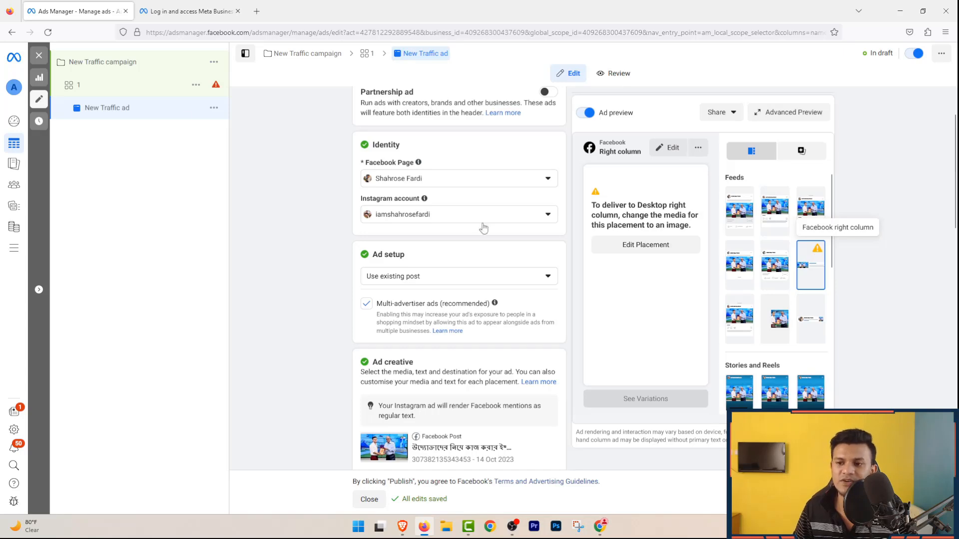
# Review ad set 1's conversion, budget, schedule and audience settings, and return to the ad's Facebook Feeds preview
pyautogui.click(138, 91)
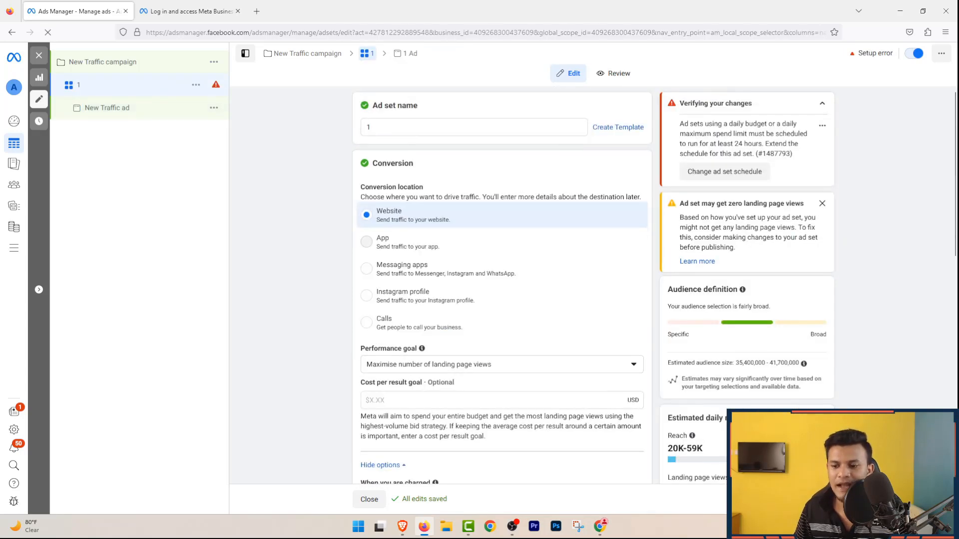
pyautogui.scroll(-3, 494, 392)
pyautogui.scroll(-3, 589, 329)
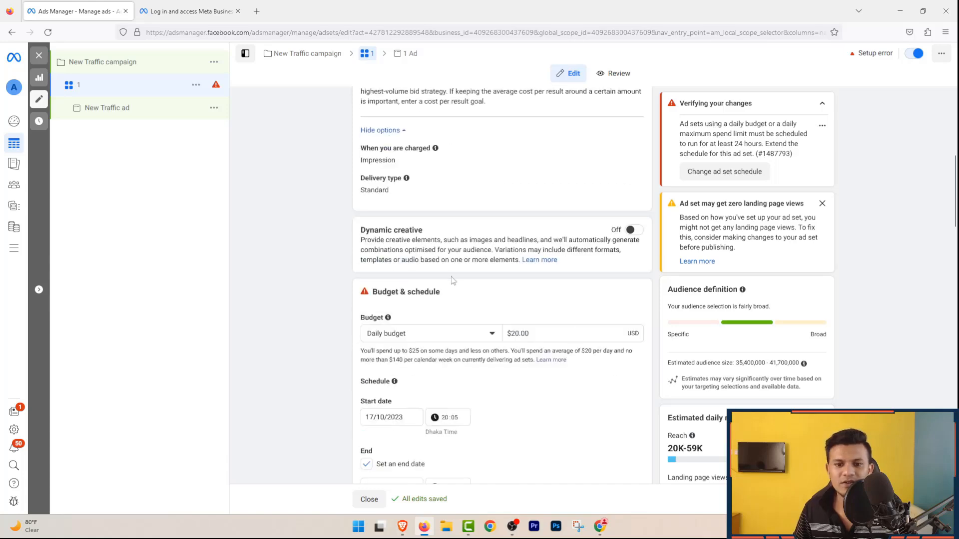
pyautogui.scroll(-3, 482, 349)
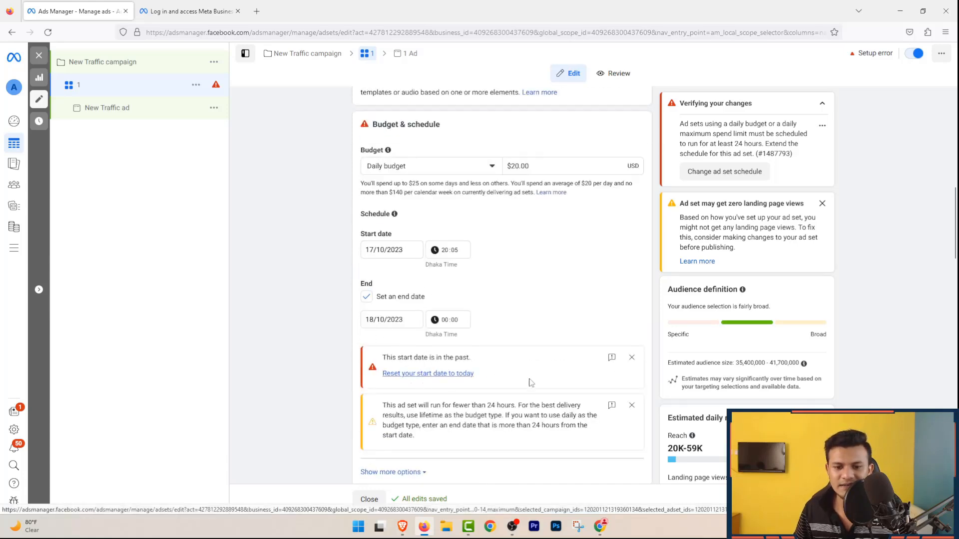
pyautogui.scroll(-5, 529, 382)
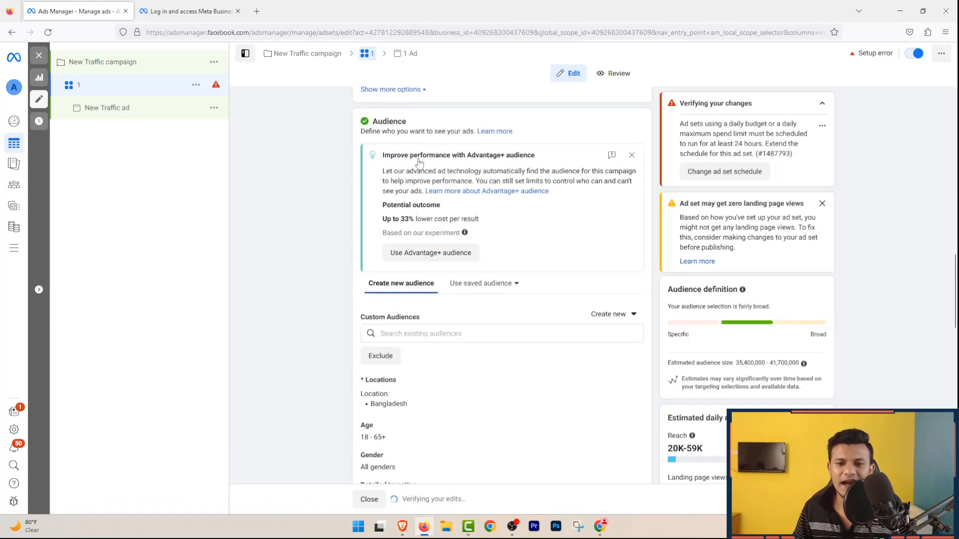
pyautogui.click(402, 54)
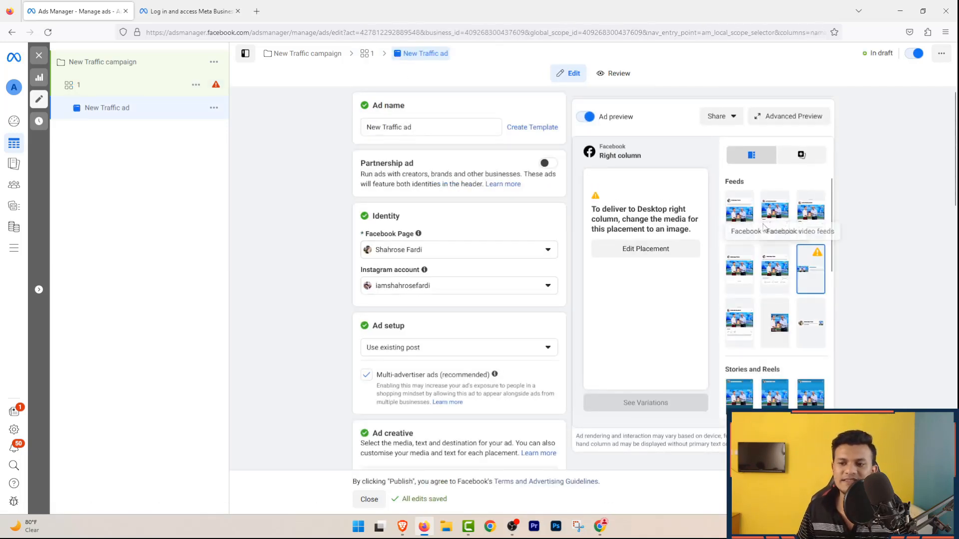
pyautogui.click(738, 224)
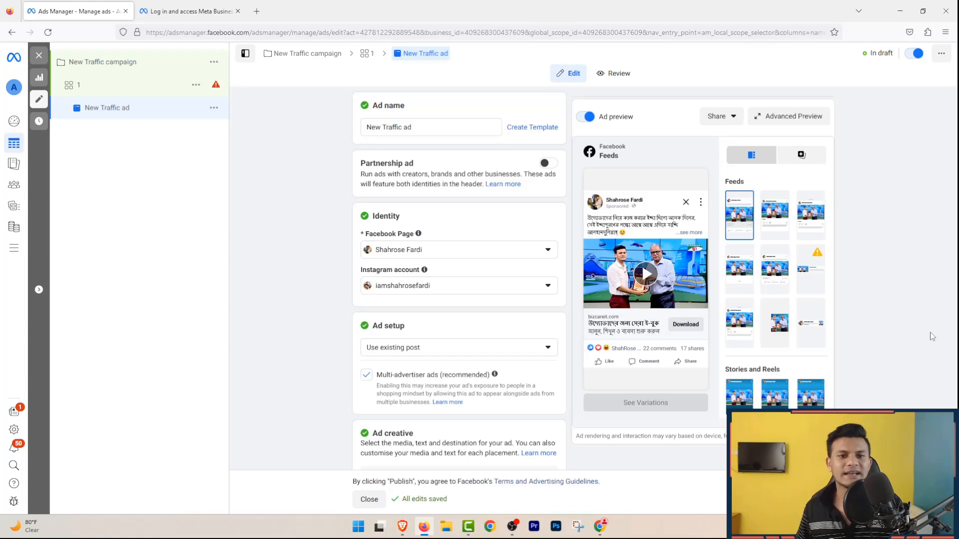
# Turn on Advantage campaign budget for the New Traffic campaign and review its campaign budget settings
pyautogui.click(278, 53)
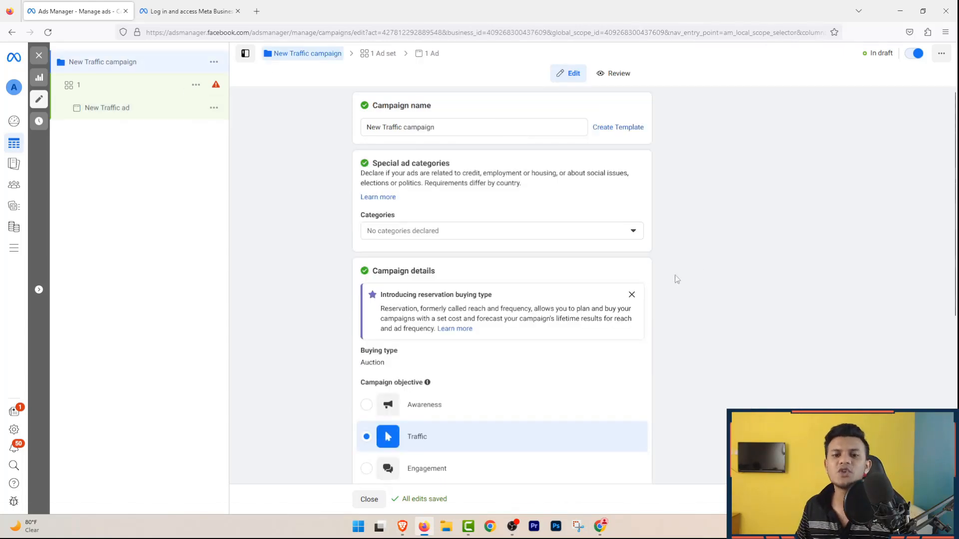
pyautogui.scroll(-5, 477, 388)
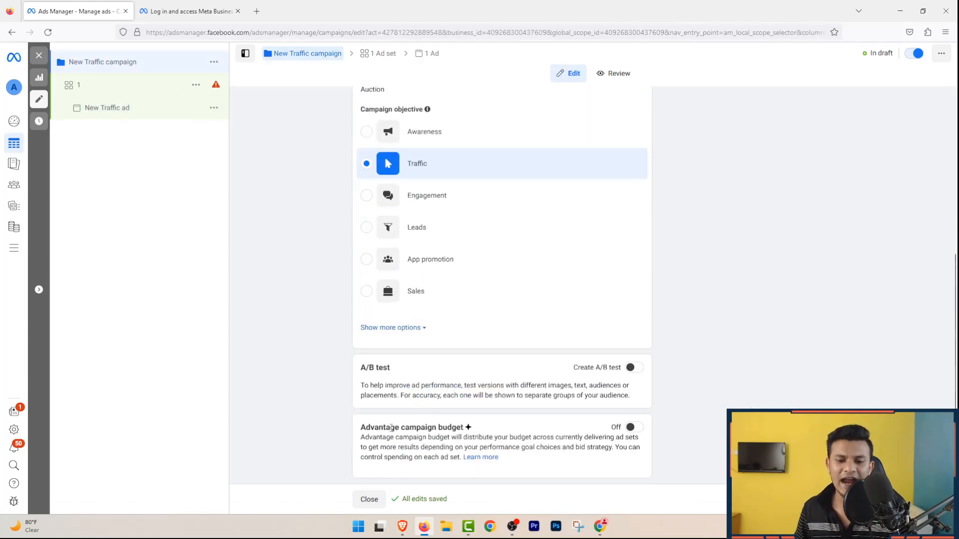
pyautogui.moveTo(361, 427); pyautogui.dragTo(479, 428)
pyautogui.click(551, 432)
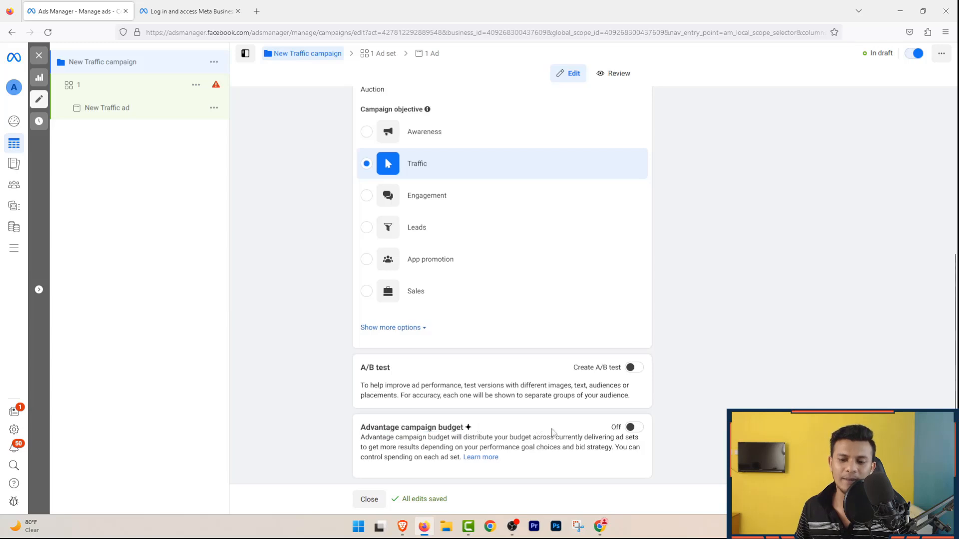
pyautogui.click(639, 430)
pyautogui.scroll(-2, 466, 376)
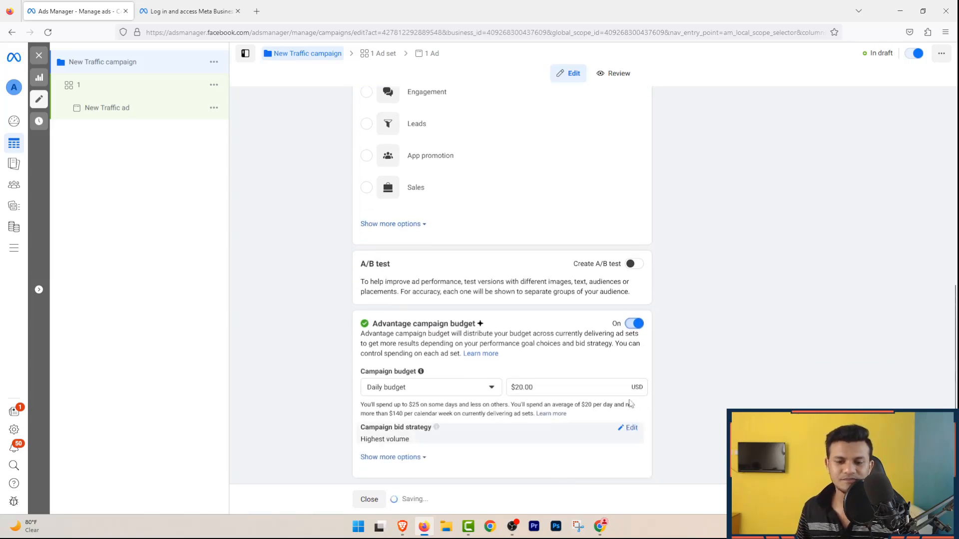
pyautogui.scroll(7, 452, 389)
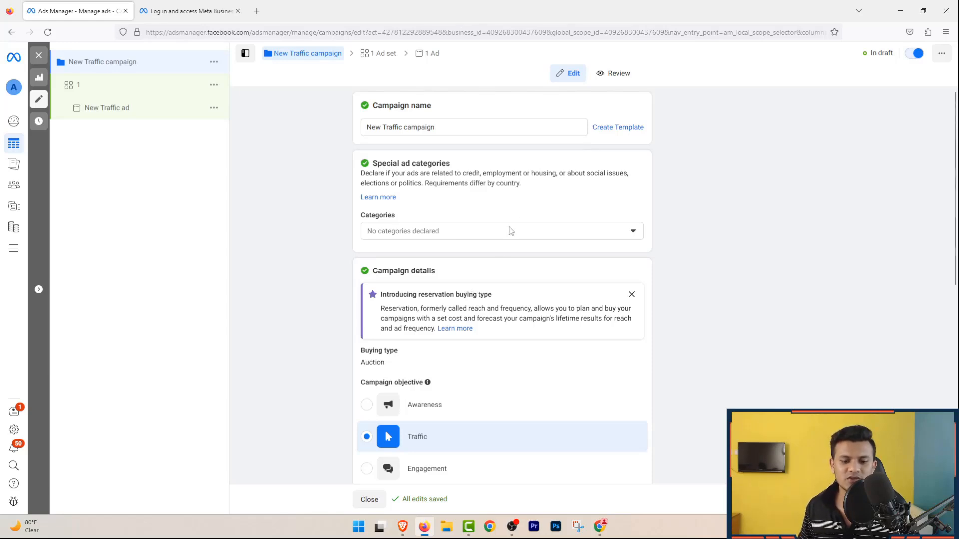
# Switch to the Brave browser and show the Business Club Bangladesh Facebook group
pyautogui.moveTo(405, 530)
pyautogui.click(363, 497)
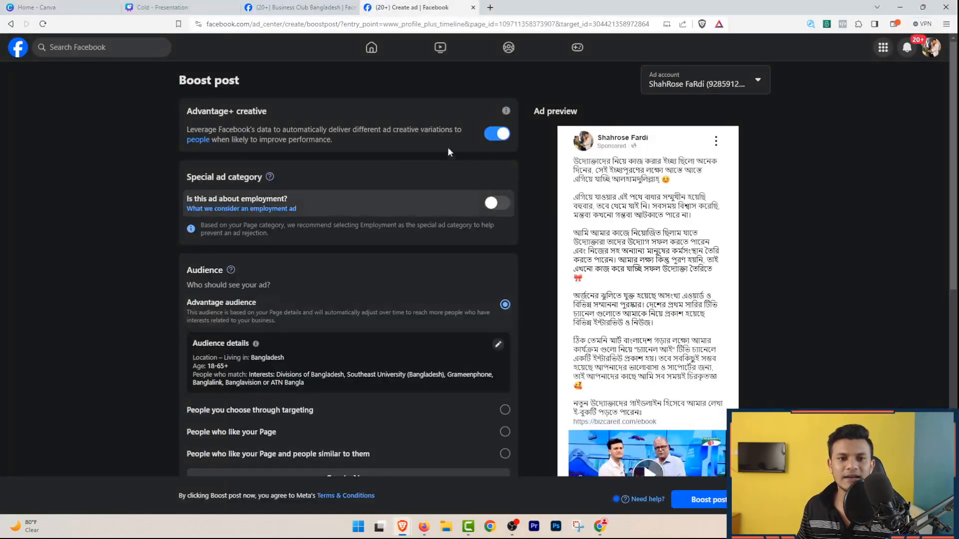
pyautogui.click(272, 10)
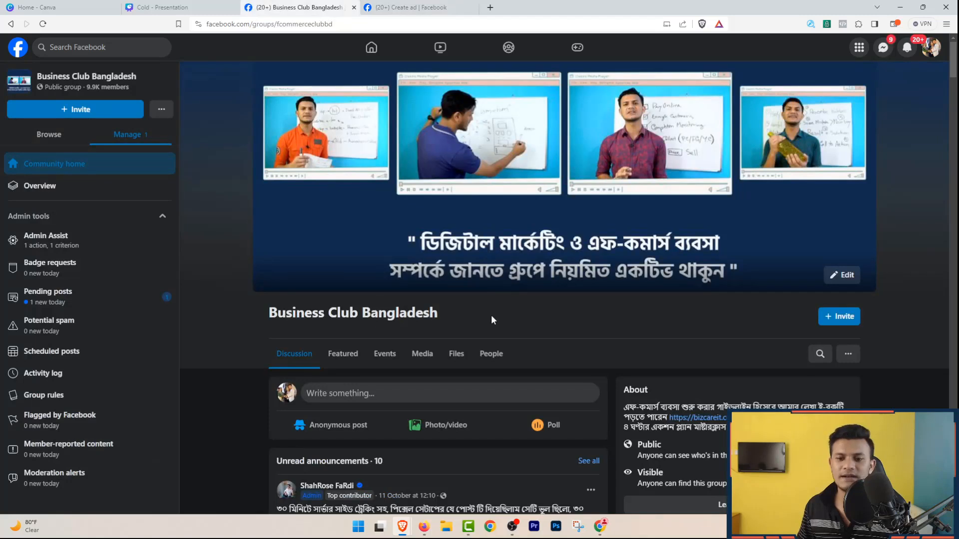